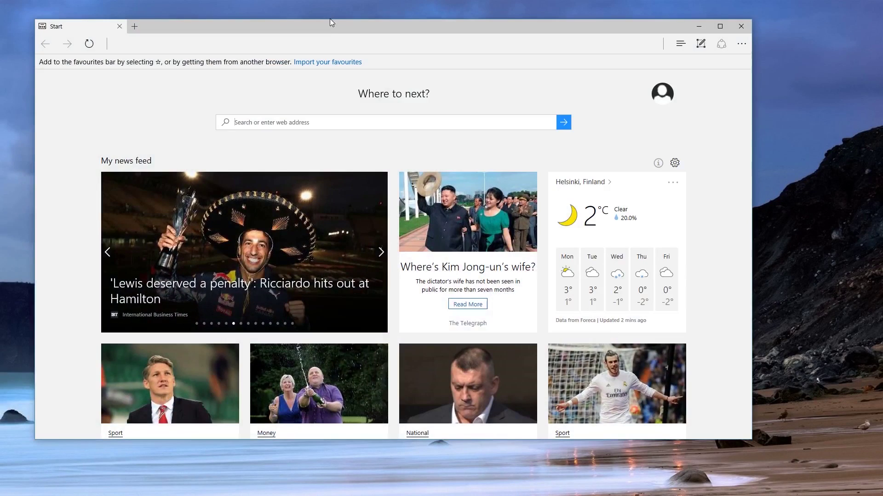
Step: Open the libreelec.tv website in the browser
click(307, 122)
text(libreelec.tv)
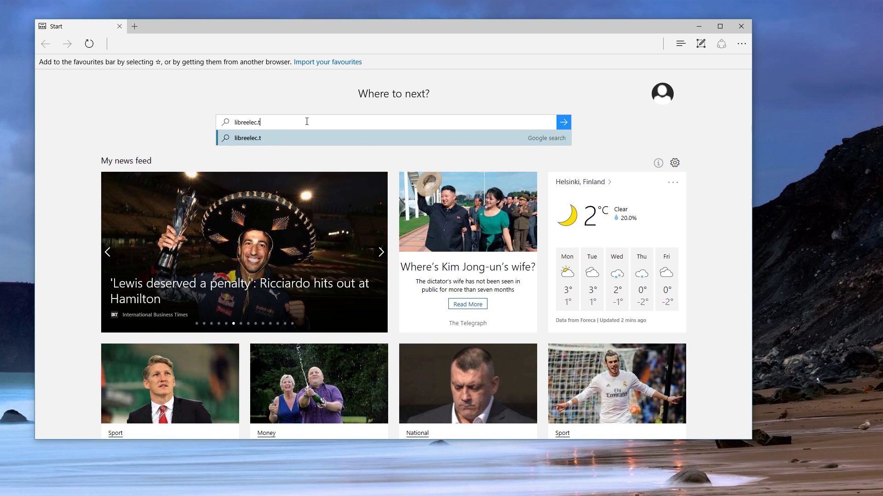
key(Return)
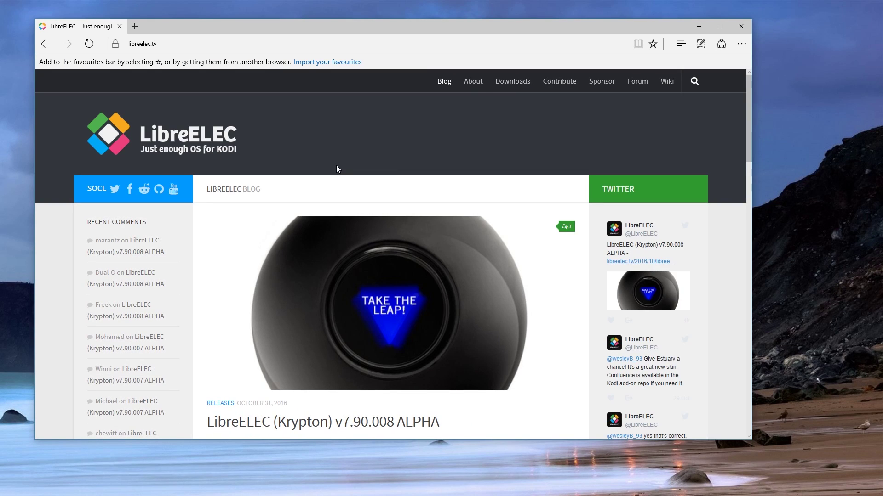
Step: Download and save the Windows version of the LibreELEC USB-SD Creator from the site's downloads page
click(514, 83)
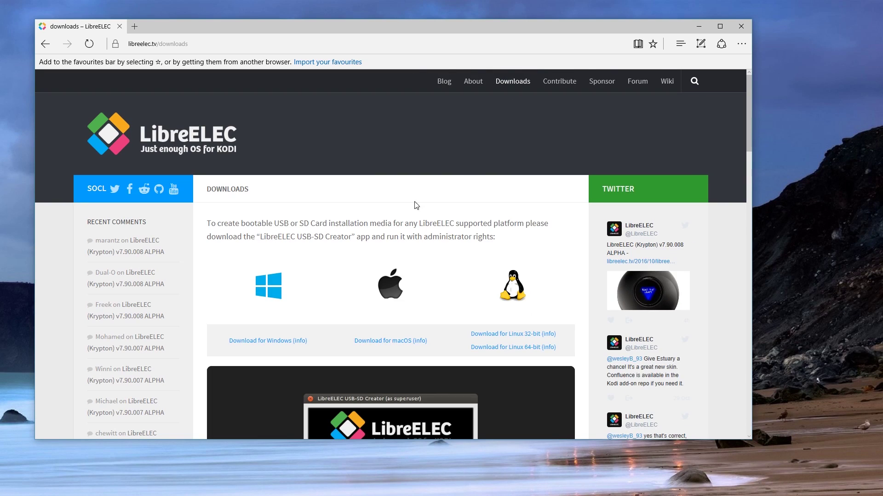
click(266, 341)
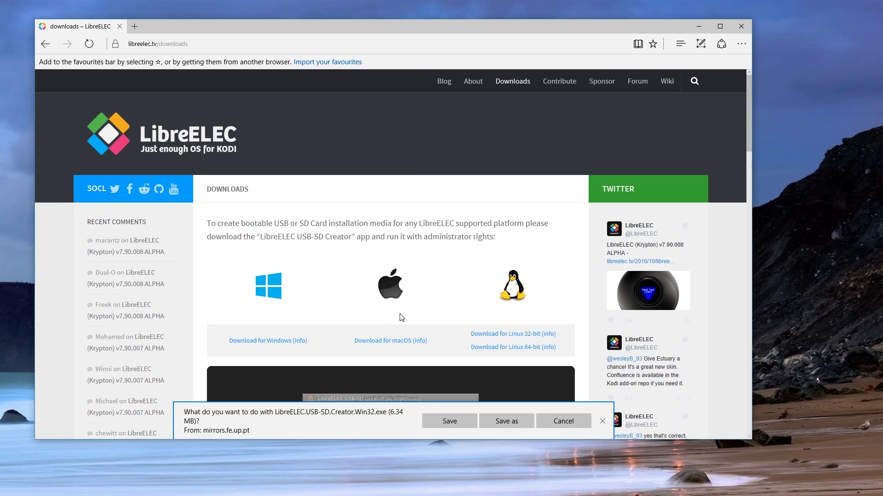
click(448, 421)
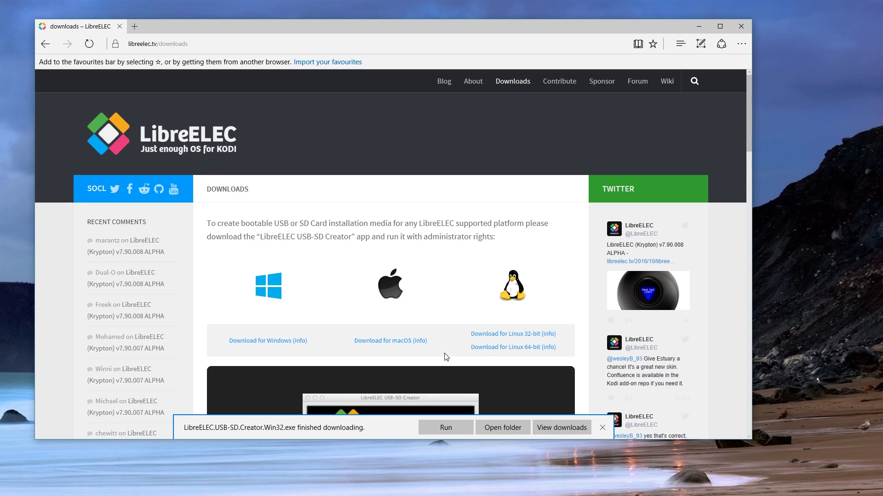
Step: Launch the downloaded LibreELEC USB-SD Creator from the Downloads folder and minimise the folder window
click(587, 428)
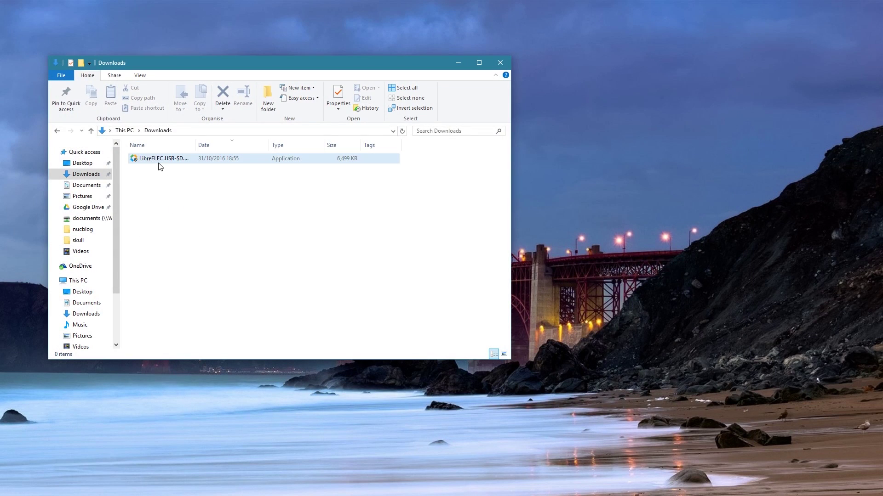
double_click(159, 159)
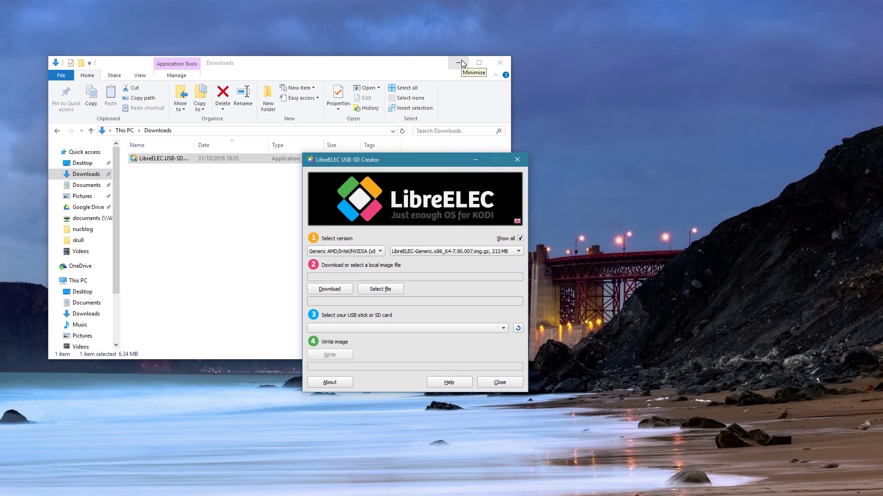
click(461, 61)
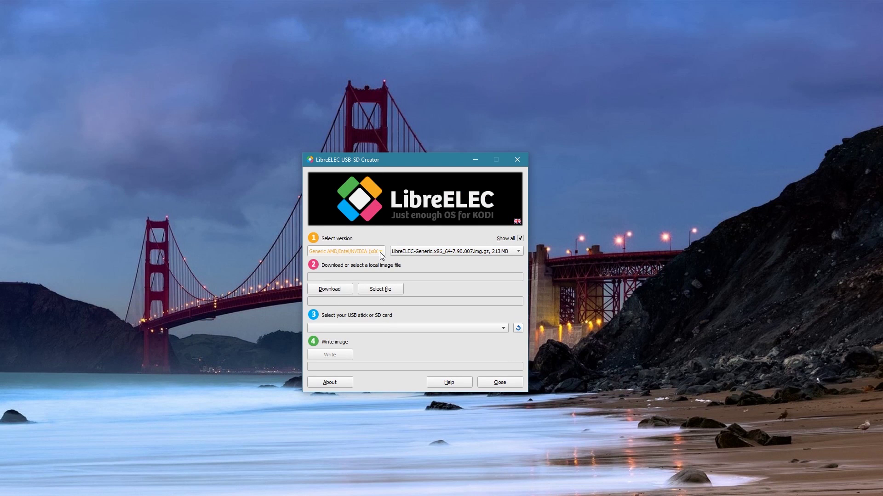
Step: Choose the Generic AMD/Intel/NVIDIA (x86_64) build with the image LibreELEC-Generic.x86_64-7.90.008.img.gz, keeping all versions listed
click(520, 238)
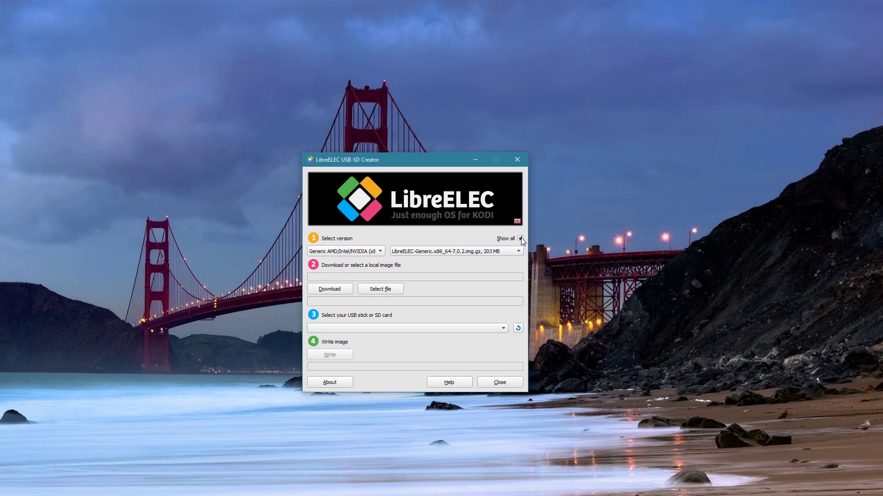
click(382, 250)
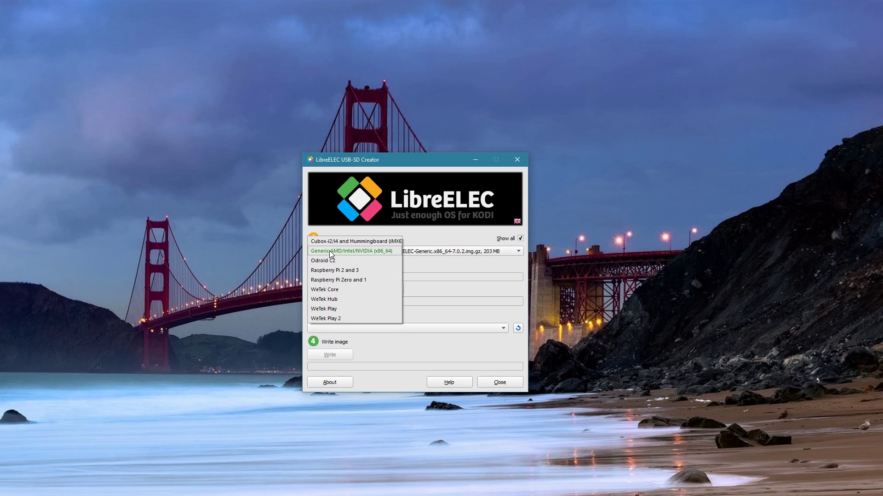
click(353, 252)
click(447, 251)
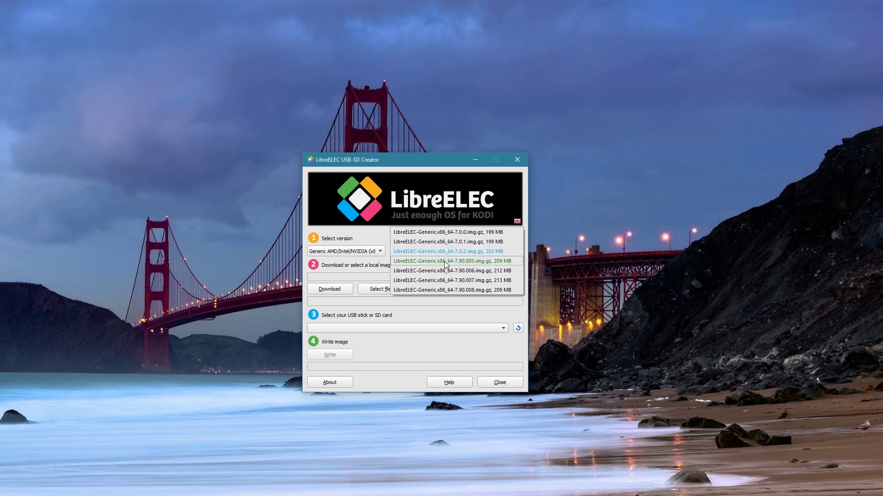
click(451, 288)
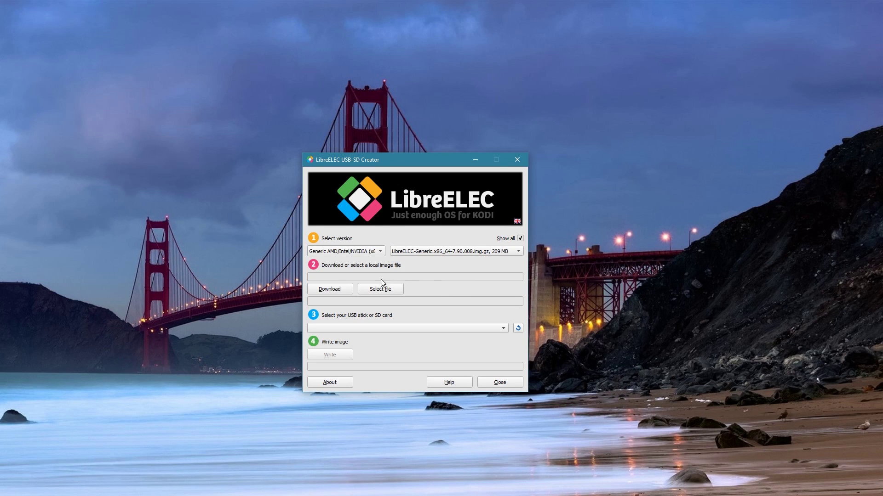
Step: Download the selected image into the Downloads folder and write it to the LIBREELEC drive D:, accepting the wipe
click(336, 289)
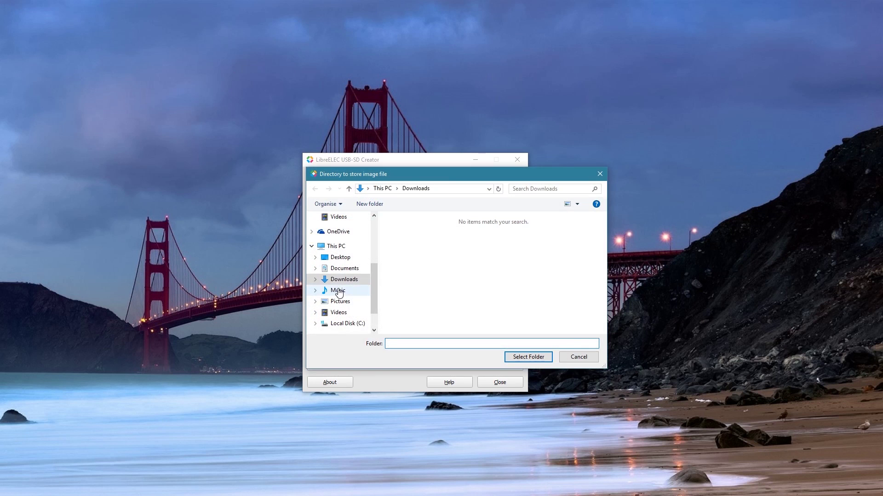
click(525, 358)
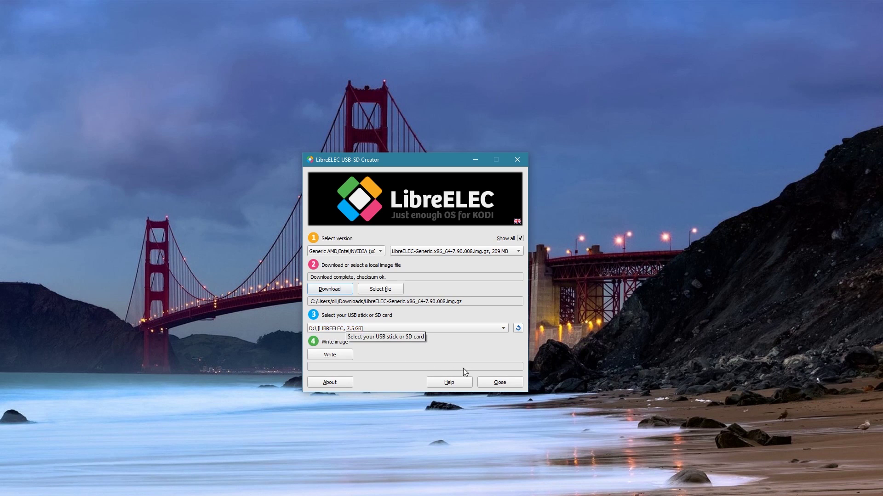
click(316, 355)
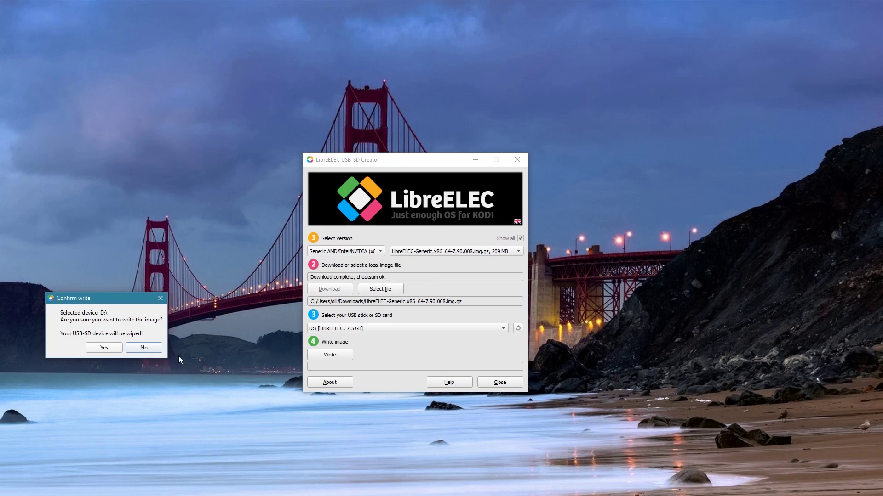
click(104, 347)
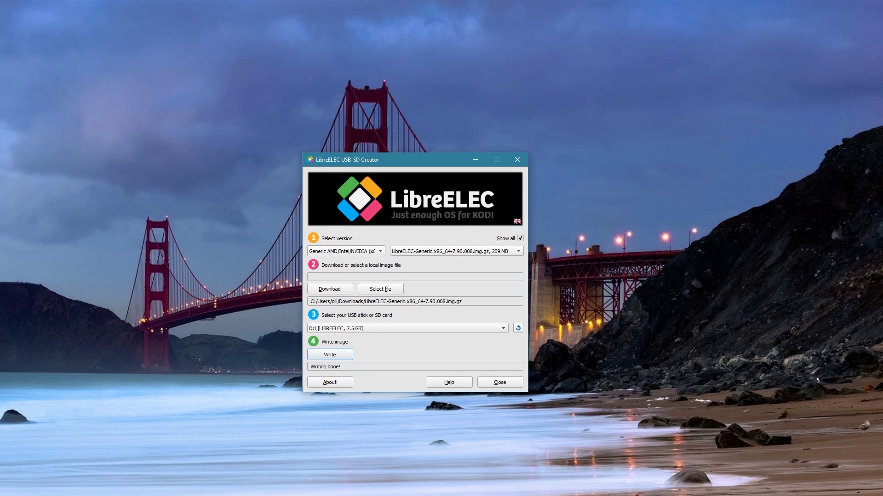
Step: Switch to File Explorer and eject the LIBREELEC (D:) drive
key(alt+Tab)
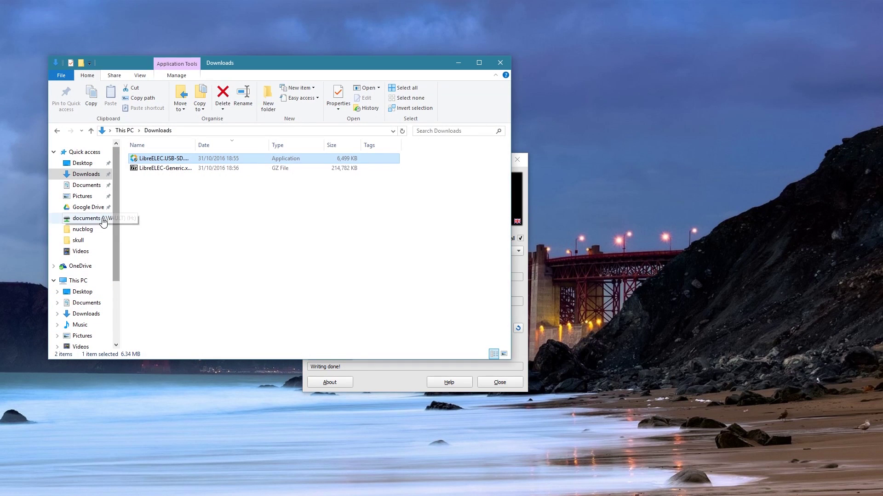
scroll(115, 275, down, 3)
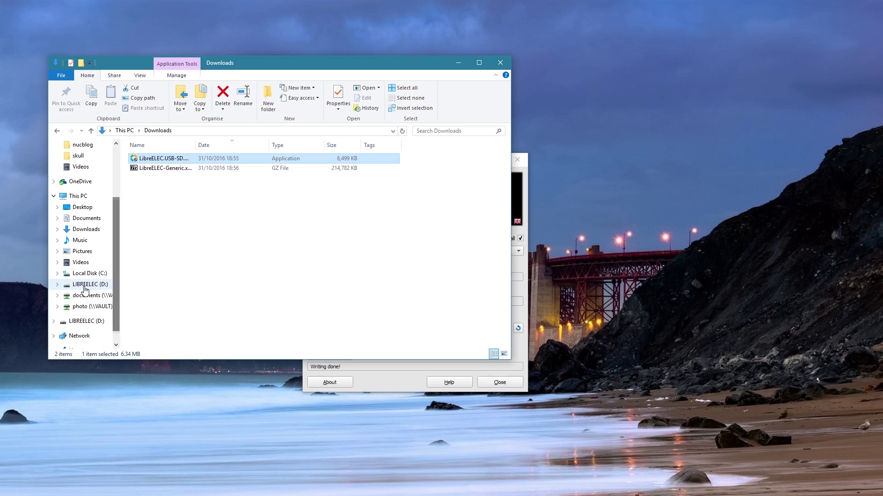
right_click(84, 285)
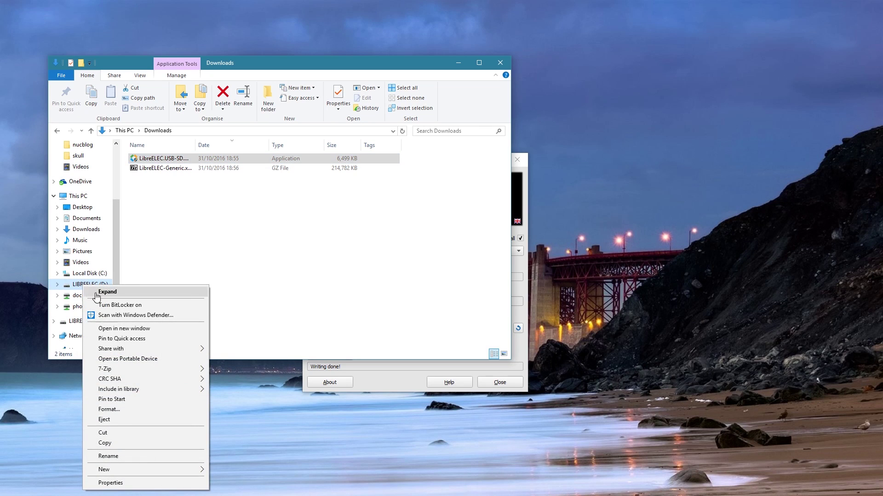
click(118, 420)
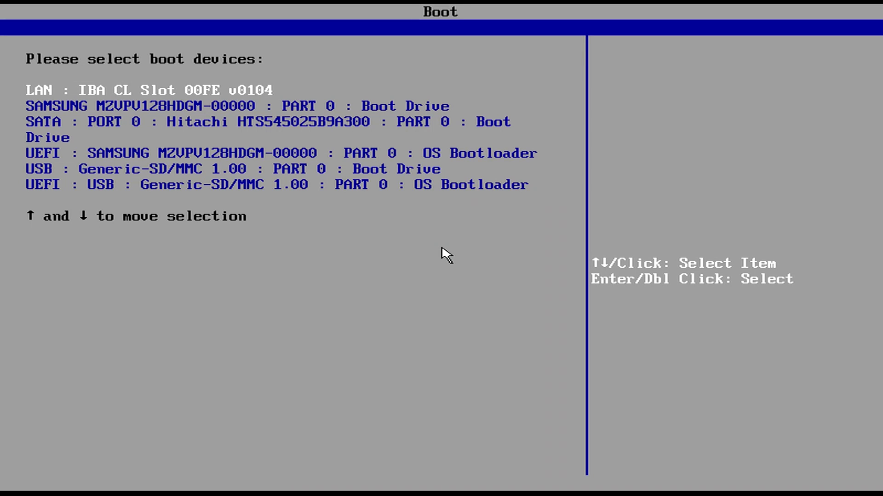
Step: Boot the target machine from the device UEFI : USB : Generic-SD/MMC 1.00 : PART 0 : OS Bootloader
key(Down)
key(Down)
key(Down)
key(Down)
key(Down)
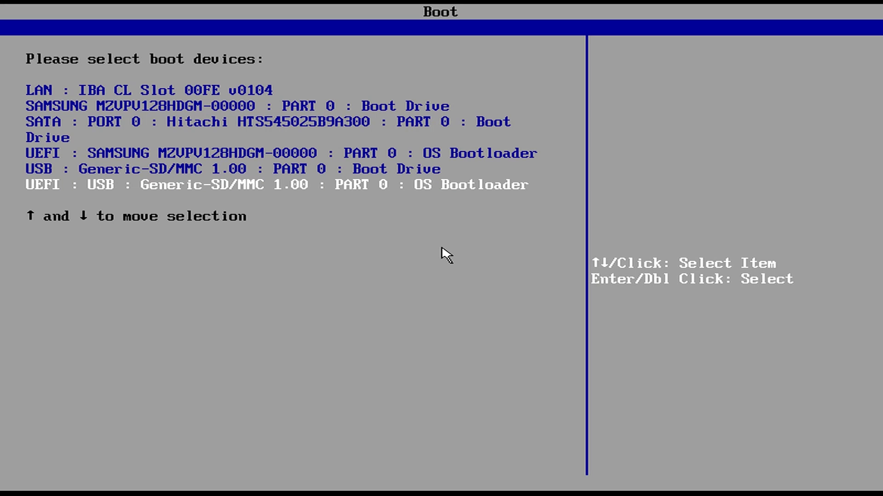
key(Return)
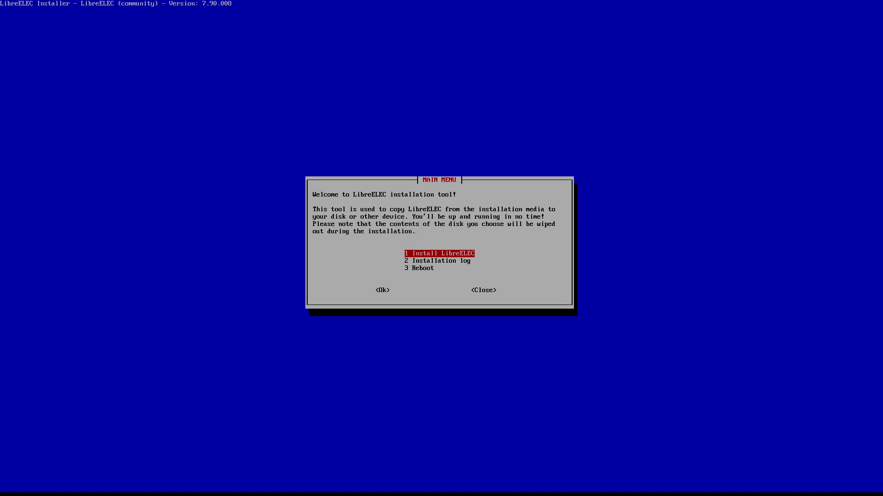
Step: Install LibreELEC to the 128GB disk /dev/nvme0n1, accepting both wipe confirmations and acknowledging the completed installation
key(Return)
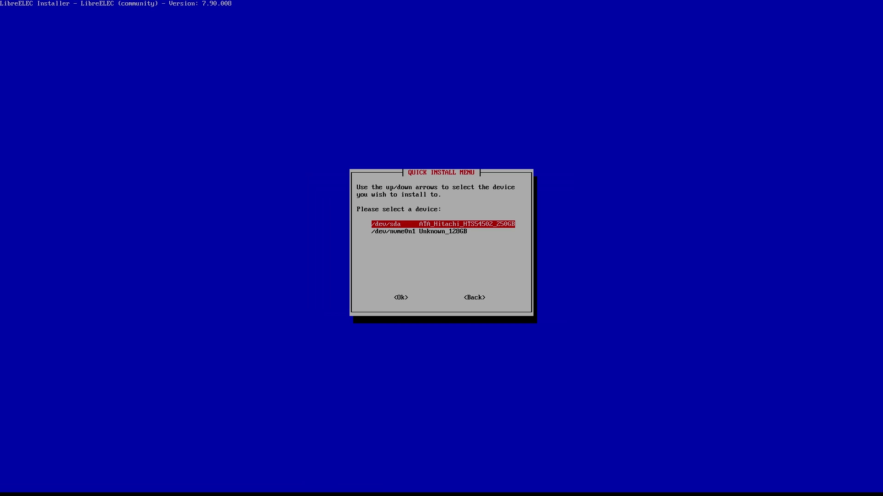
key(Down)
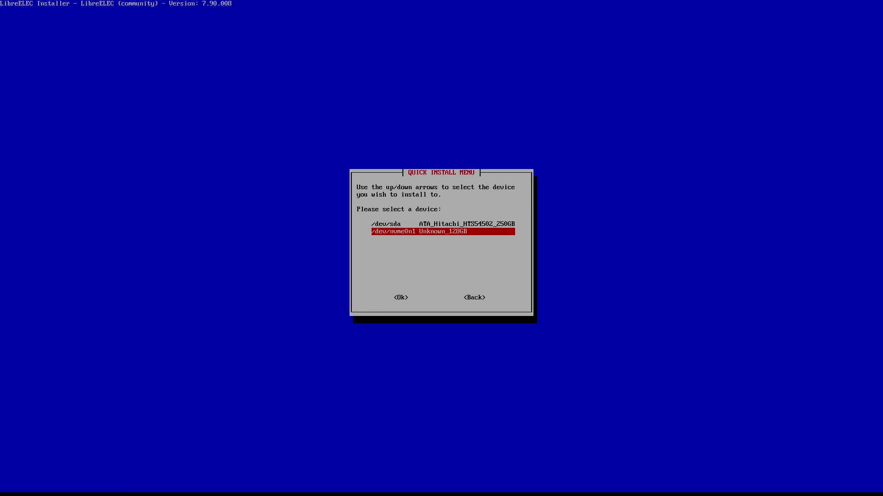
key(Return)
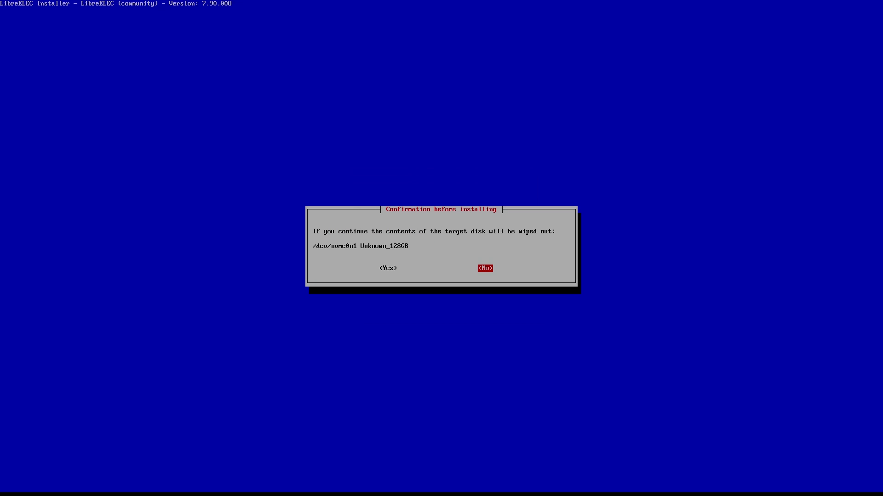
key(Left)
key(Return)
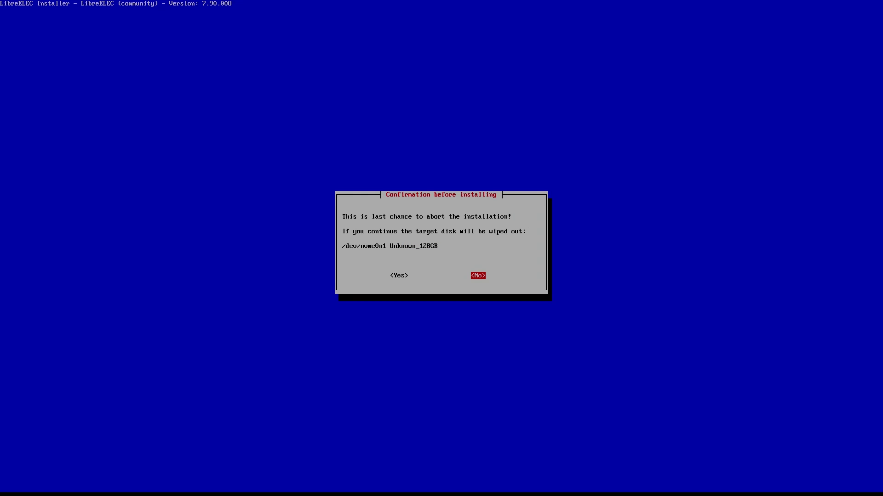
key(Left)
key(Return)
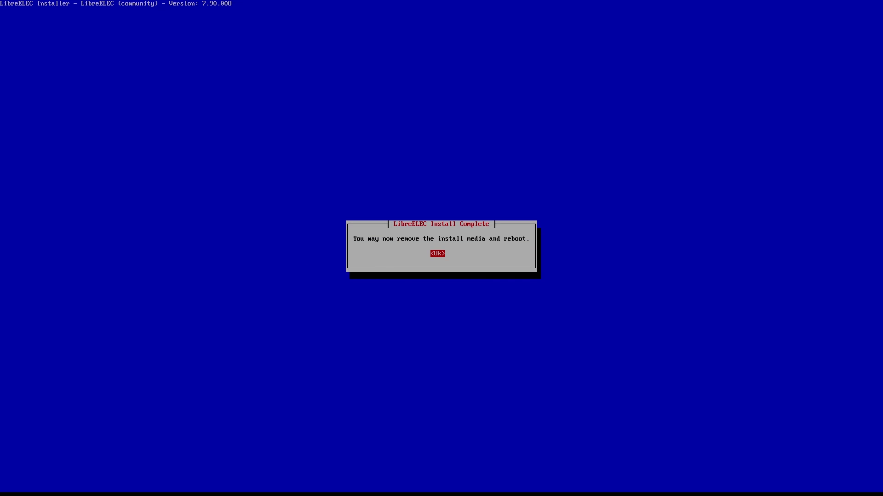
key(Return)
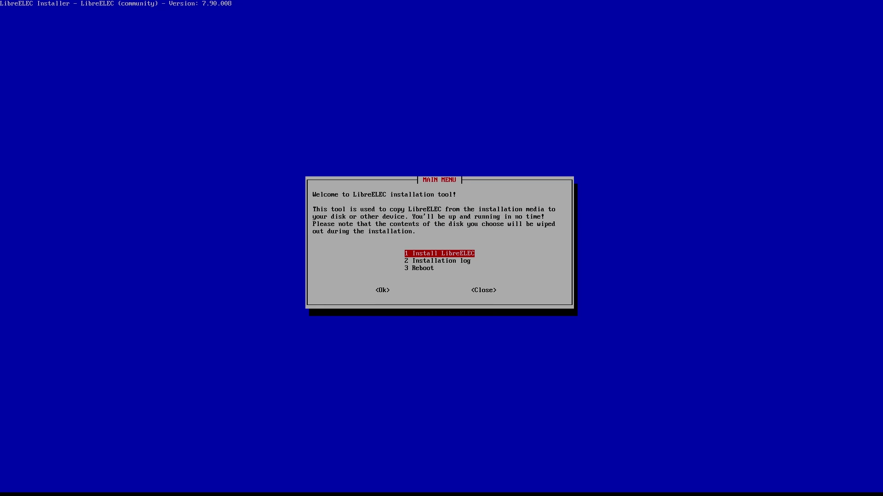
Step: Reboot the machine from the LibreELEC installer's main menu
key(Down)
key(Down)
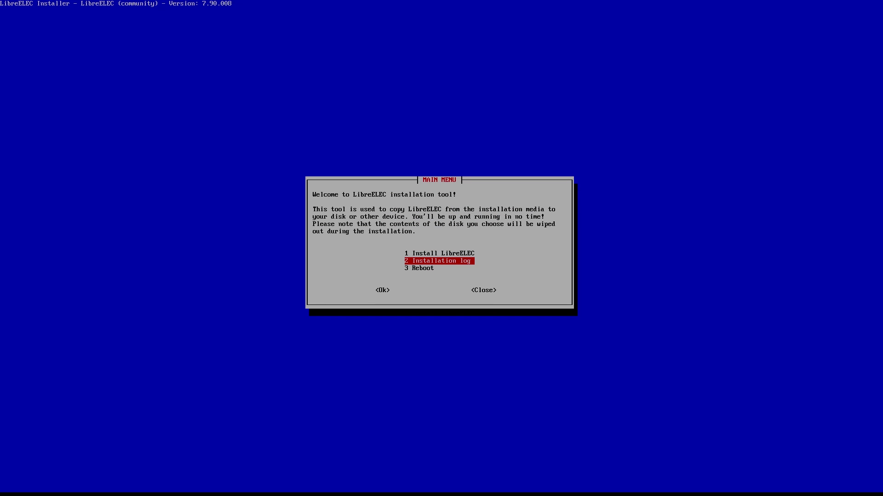
key(Return)
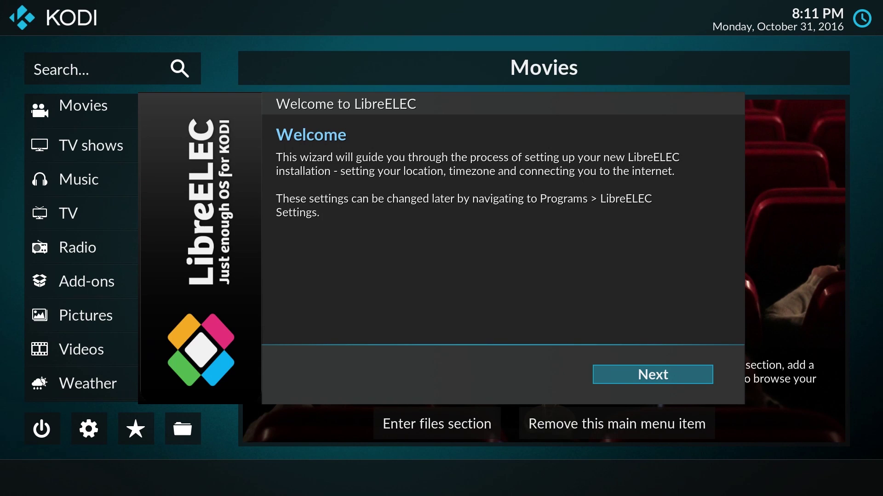
Step: Continue past the LibreELEC wizard's welcome page and accept LibreELEC as the hostname
key(Return)
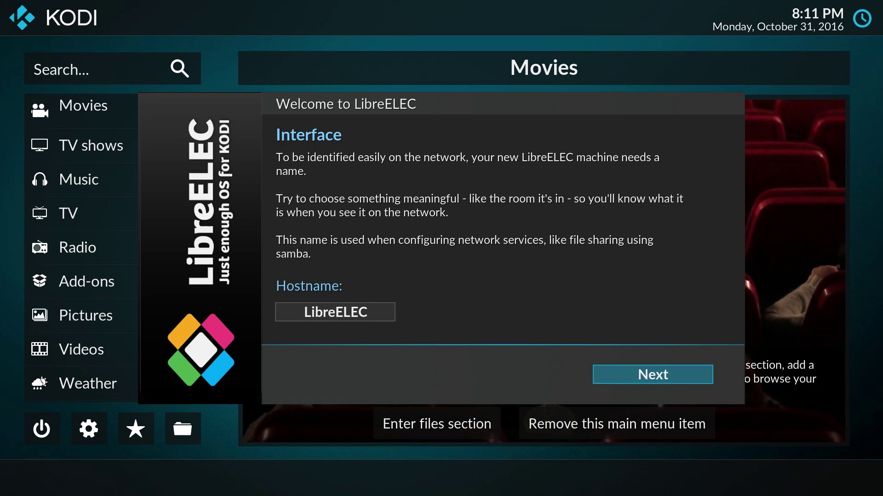
key(Return)
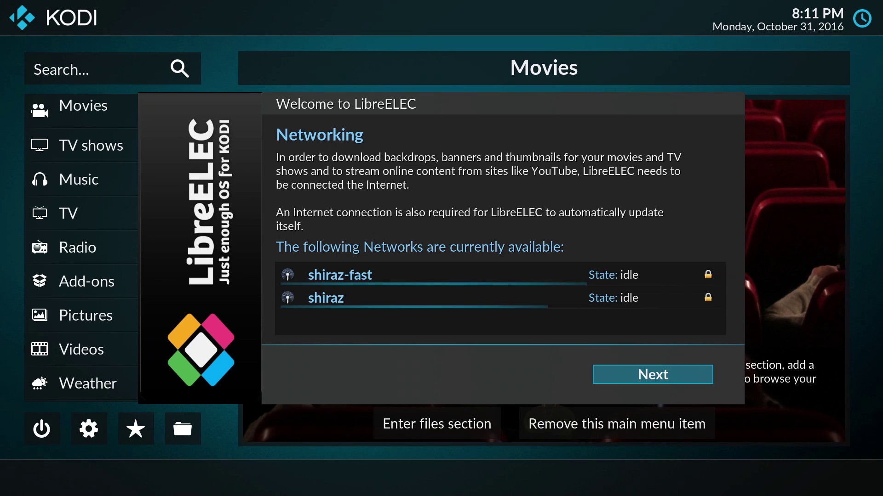
Step: Connect to the wireless network shiraz by entering its passphrase, and continue past the wizard's Networking page
key(Up)
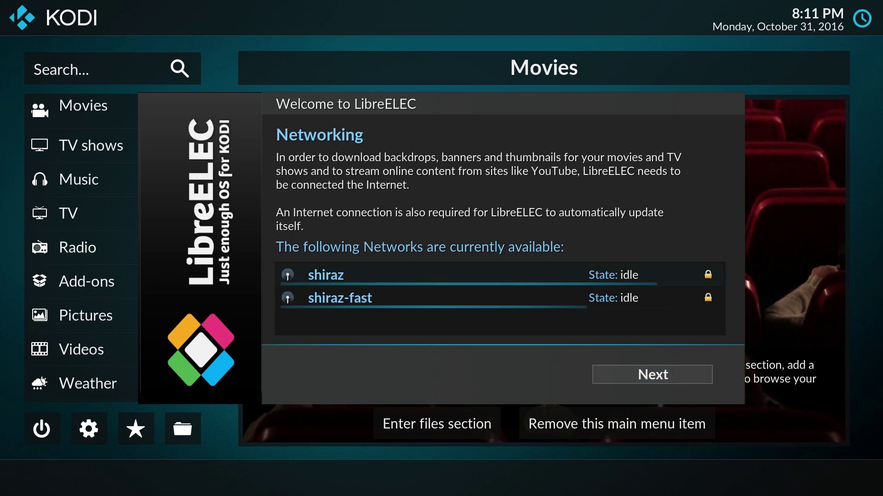
key(Return)
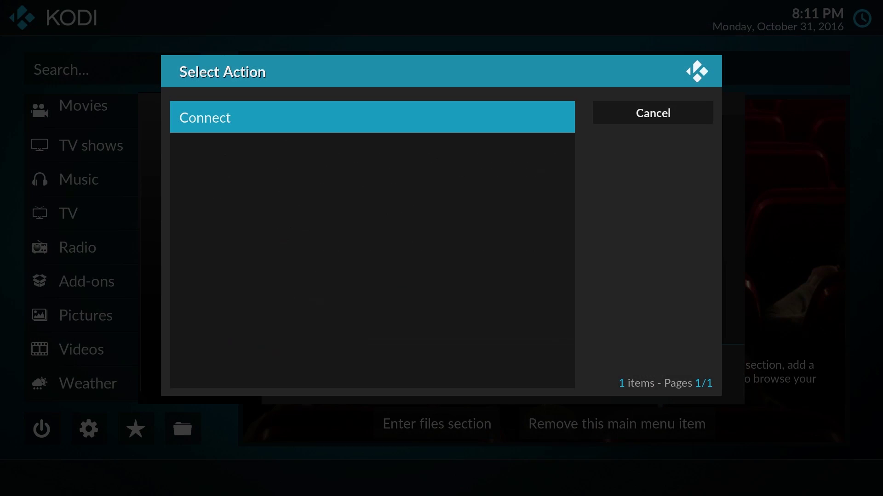
key(Return)
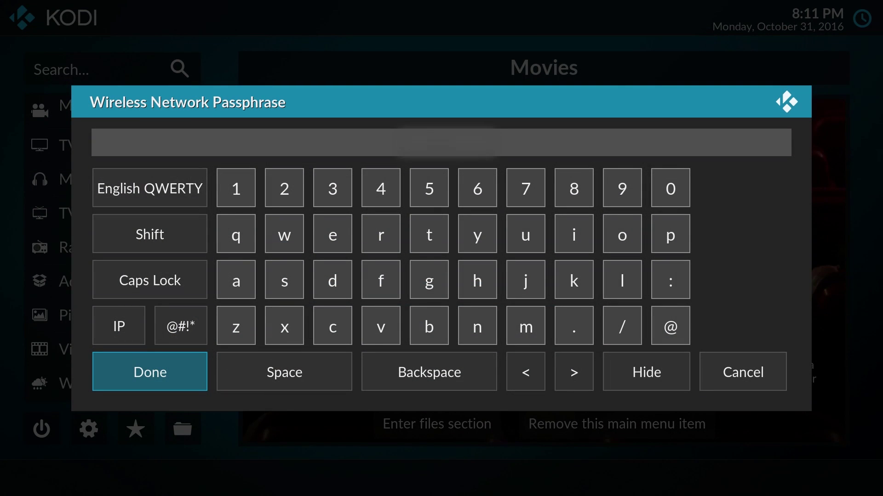
text(*********)
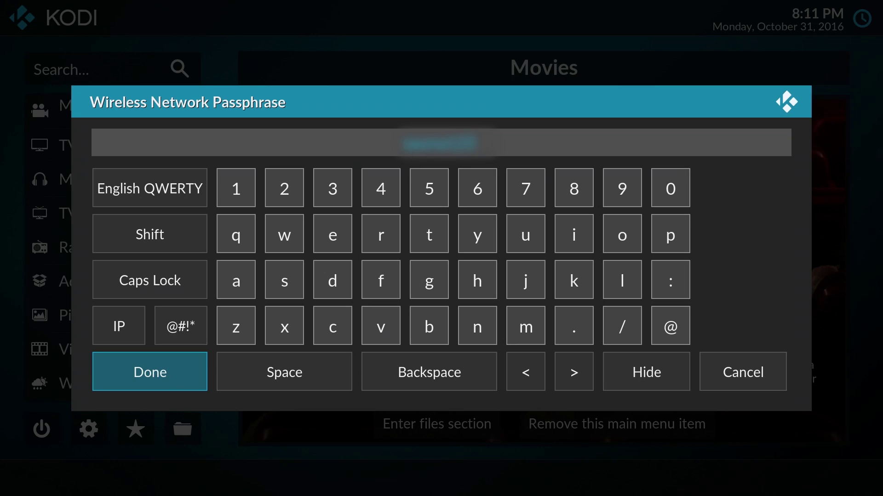
key(Return)
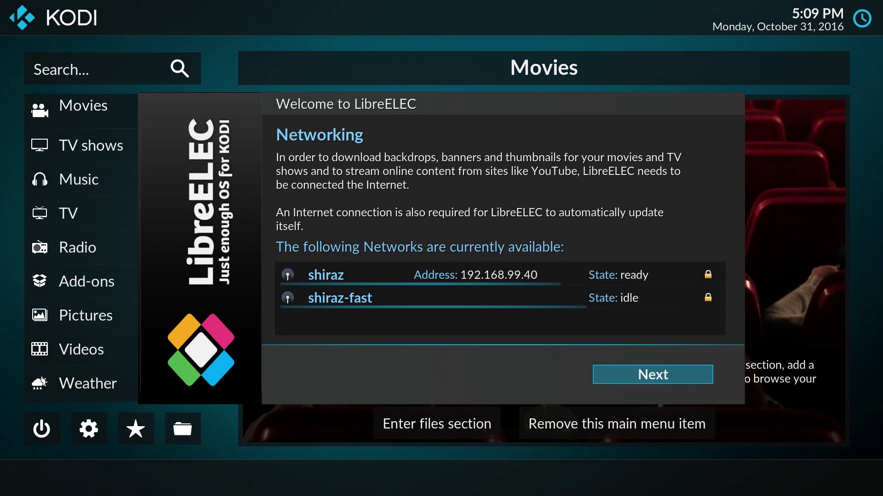
key(Return)
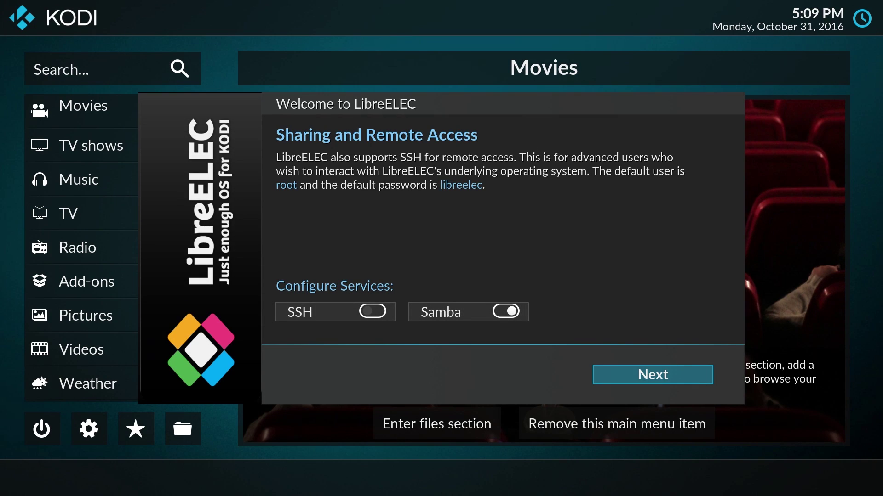
Step: Enable the SSH service while leaving Samba on, and finish the LibreELEC setup wizard
key(Up)
key(Left)
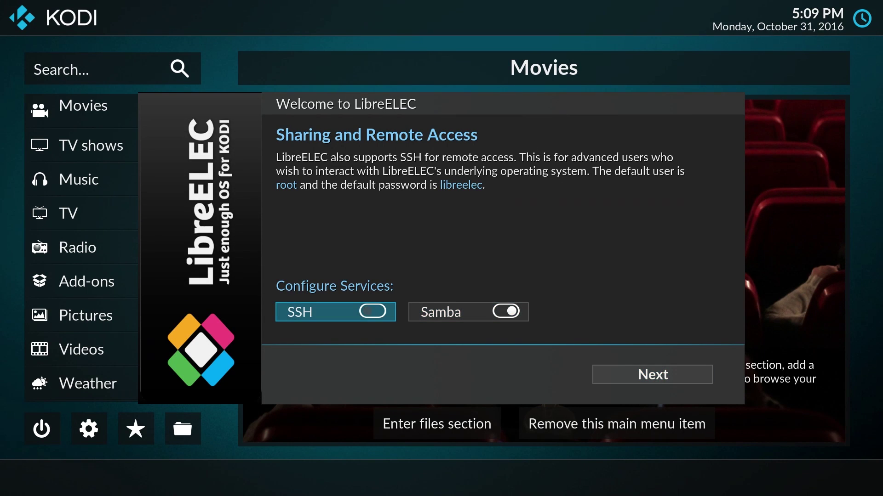
key(Return)
key(Right)
key(Down)
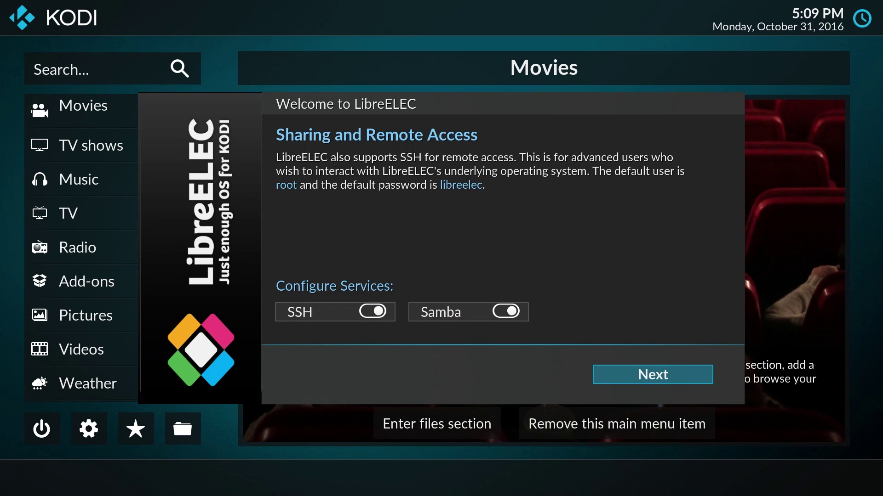
key(Return)
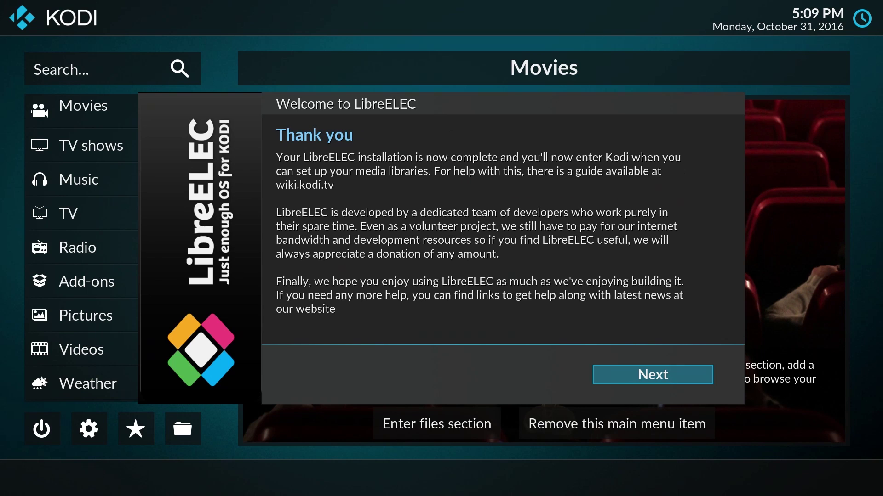
key(Return)
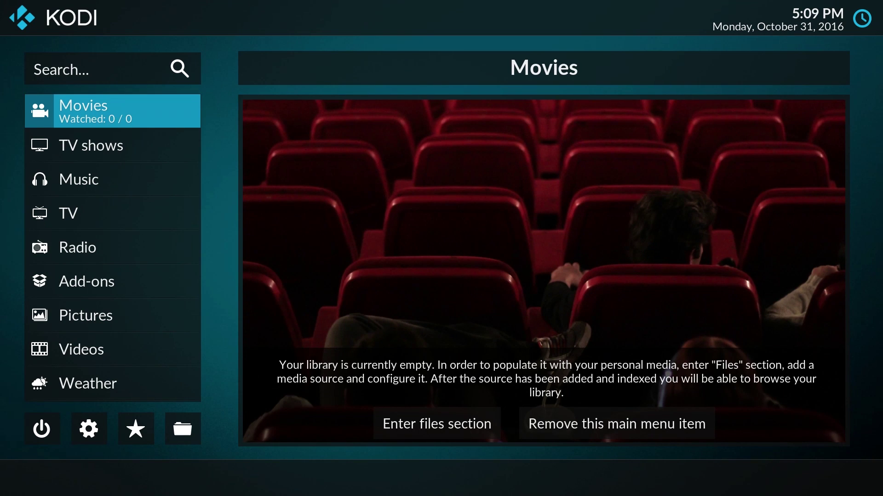
Step: Open Kodi's Settings from the home screen
key(Down)
key(Down)
key(Down)
key(Down)
key(Down)
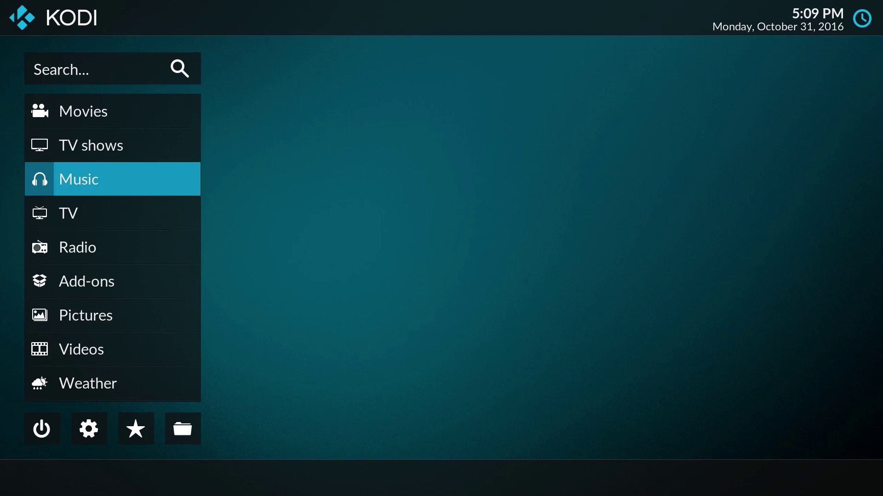
key(Down)
key(Down)
key(Down)
key(Down)
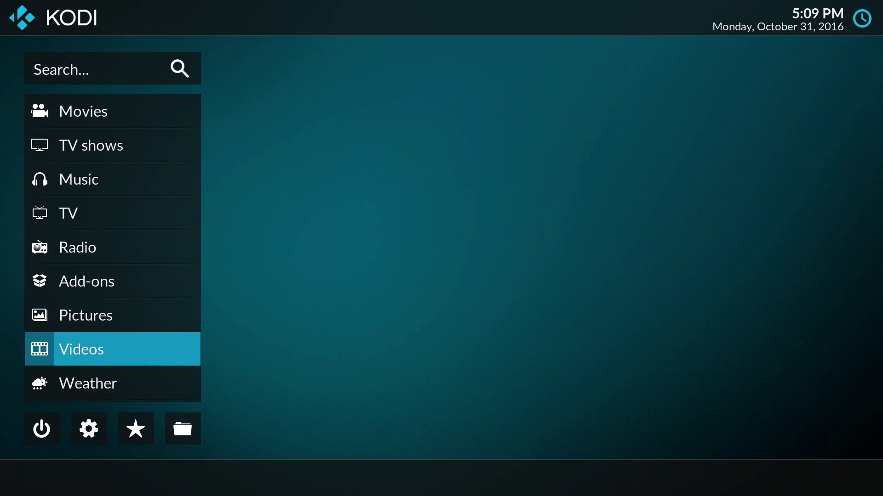
key(Right)
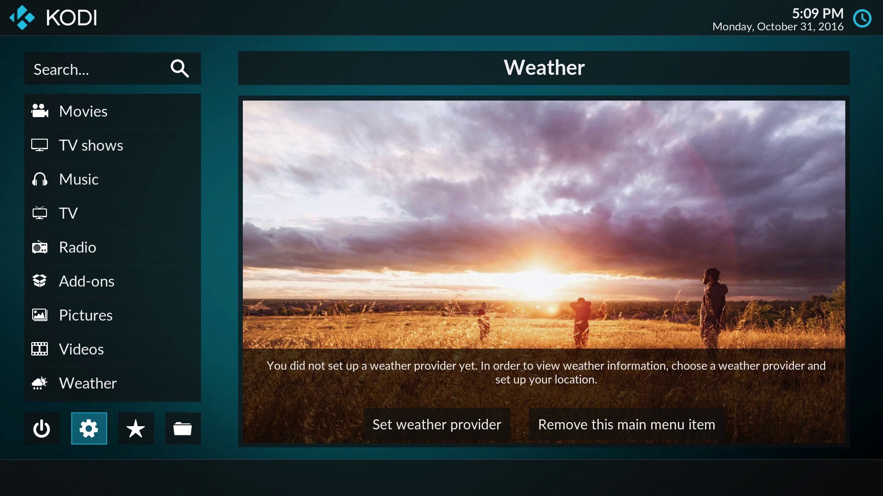
key(Return)
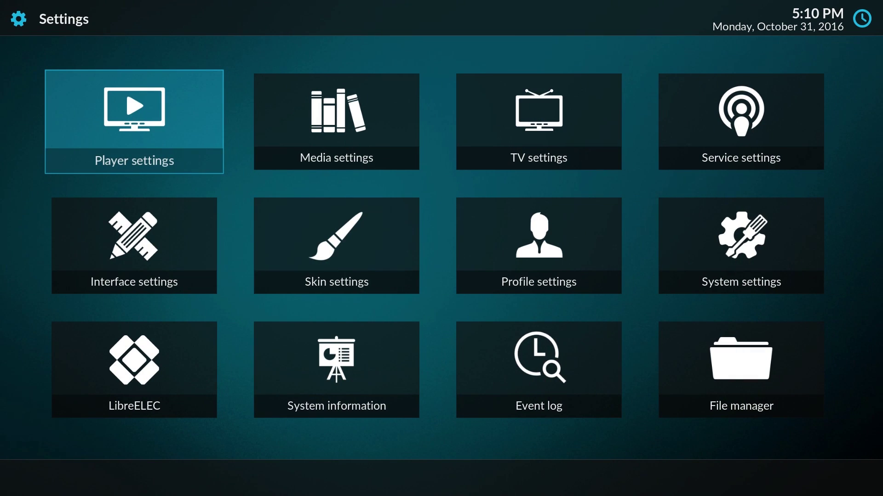
Step: Open the System settings category
key(Right)
key(Right)
key(Right)
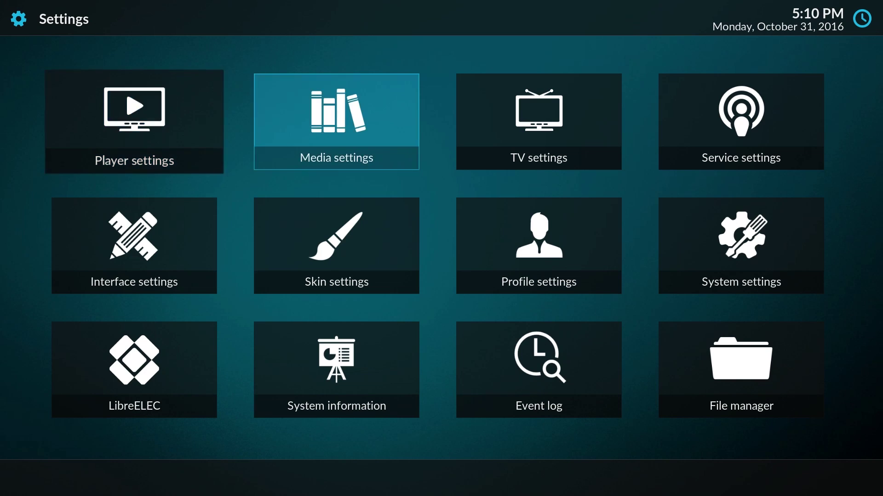
key(Down)
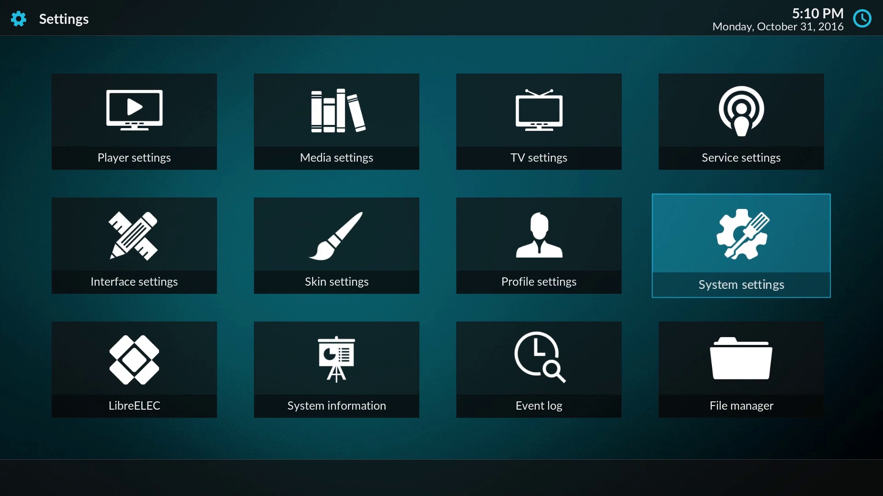
key(Return)
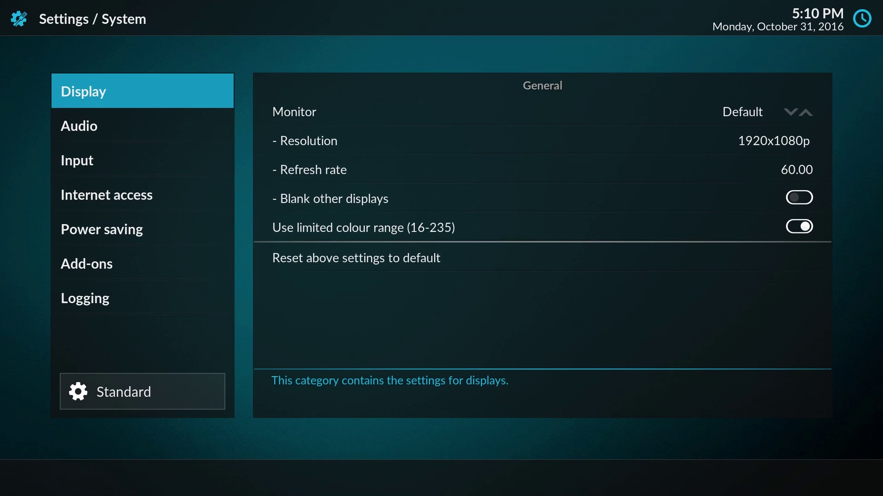
Step: Change the System settings level to Expert
key(Down)
key(Down)
key(Down)
key(Down)
key(Down)
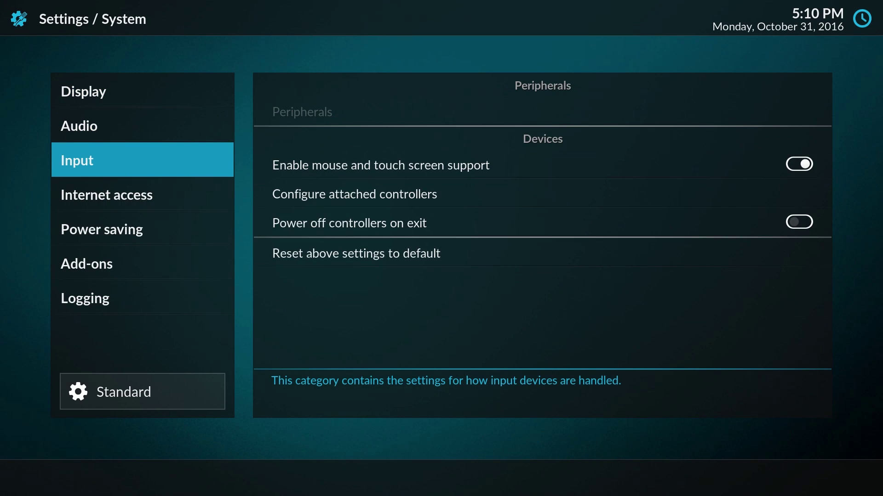
key(Down)
key(Down)
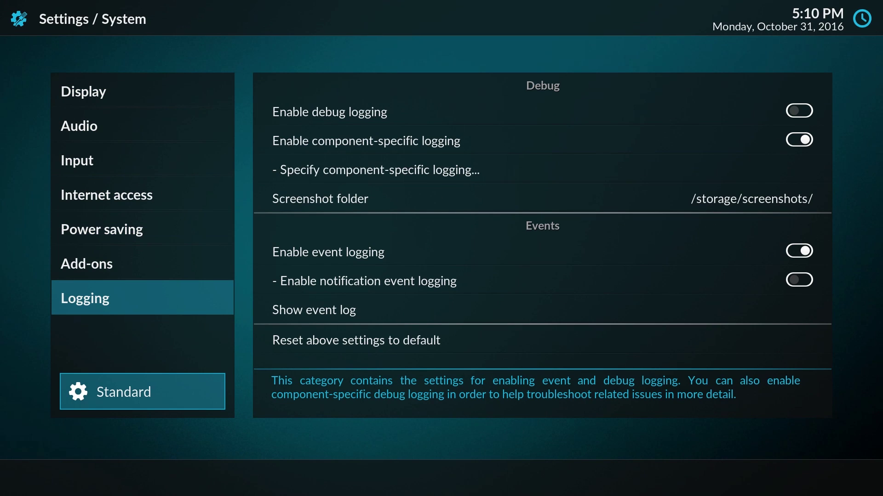
key(Return)
key(Return)
Step: Review the expert Display options, from monitor, colour range and dithering to stereoscopic 3D and video calibration
key(Down)
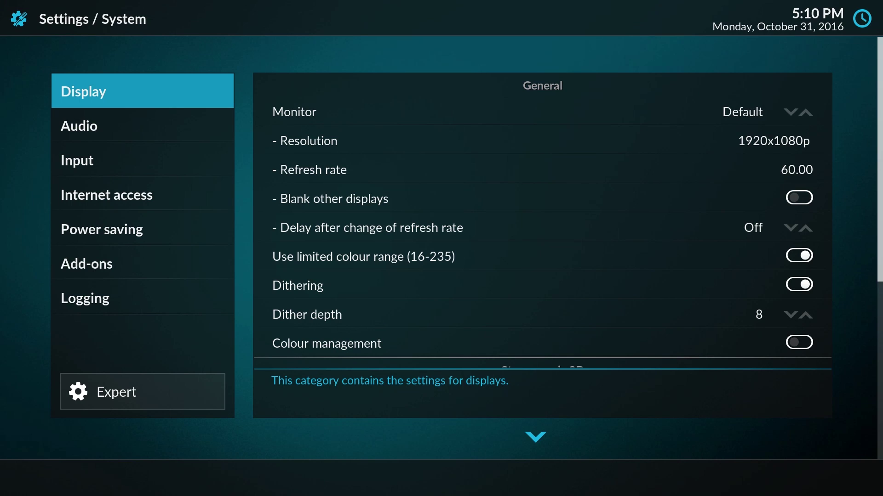
key(Right)
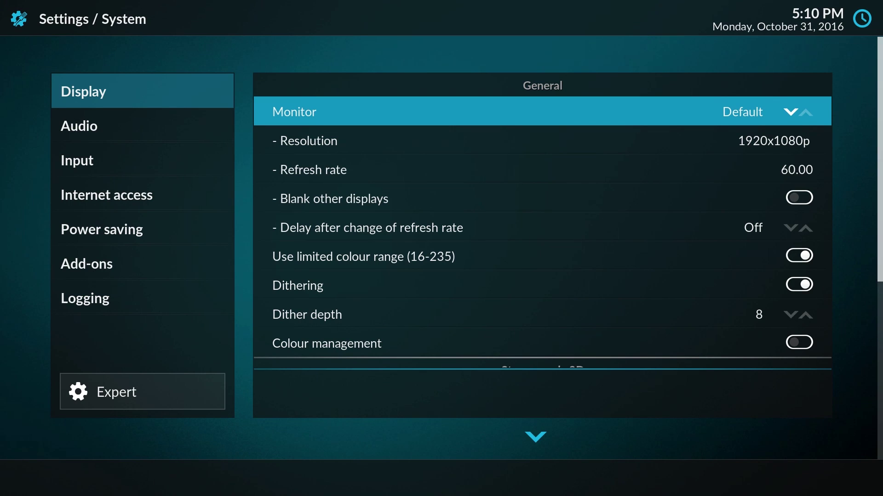
key(Down)
key(Down)
key(Down)
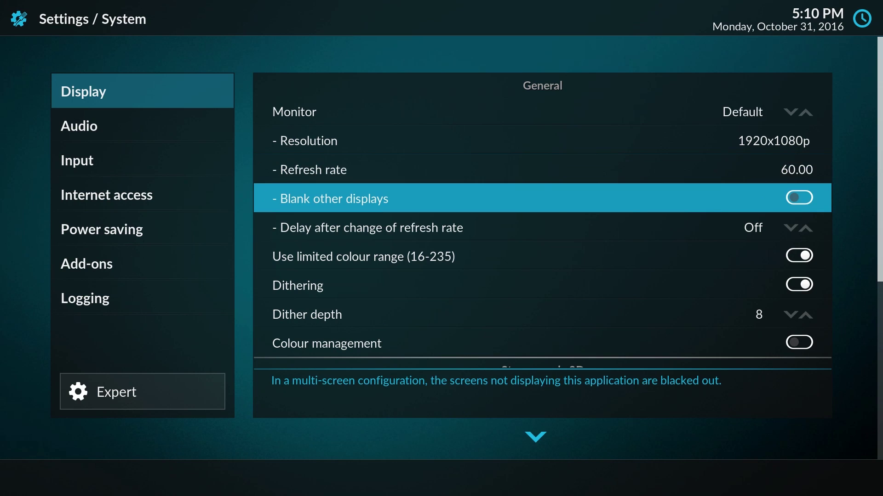
key(Down)
key(Down)
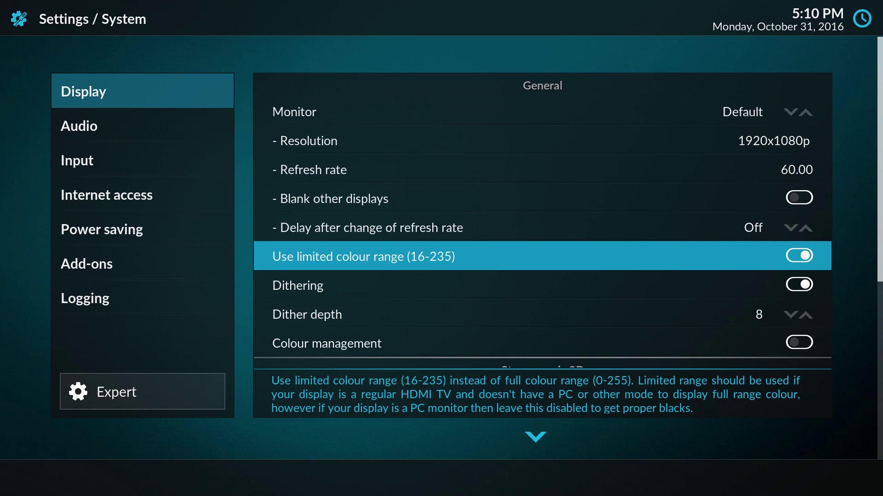
key(Down)
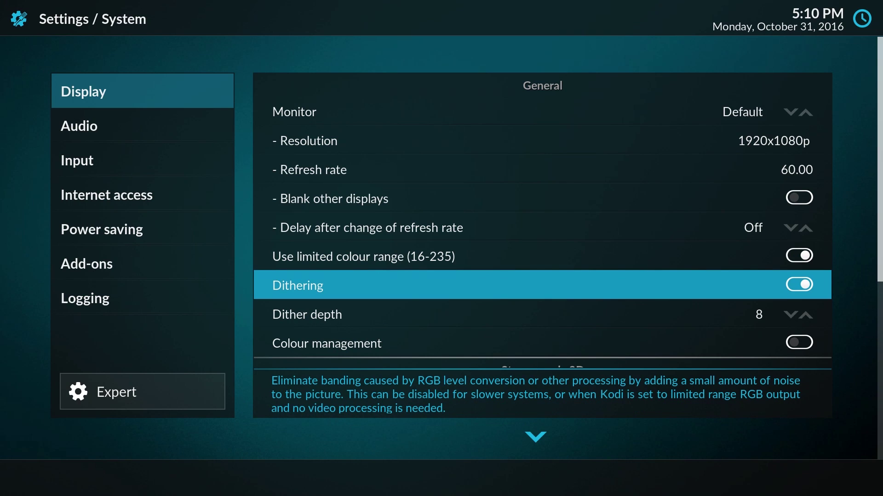
key(Down)
key(Down)
key(Down)
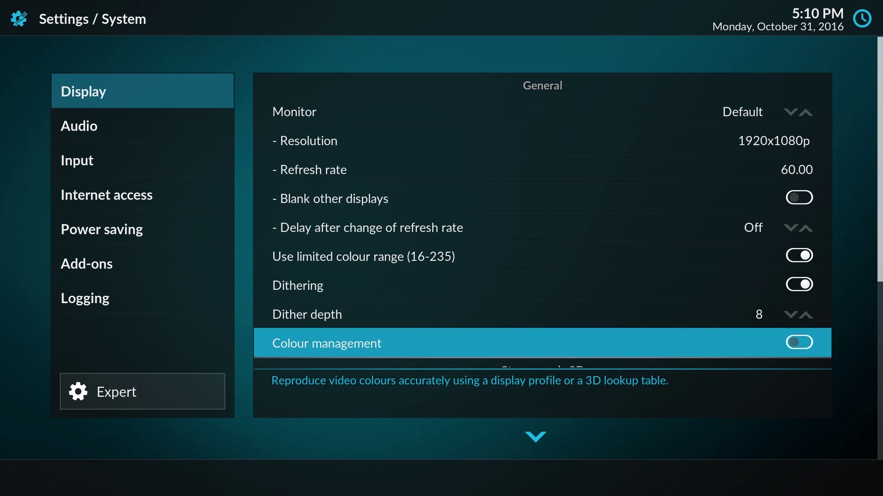
key(Down)
key(Down)
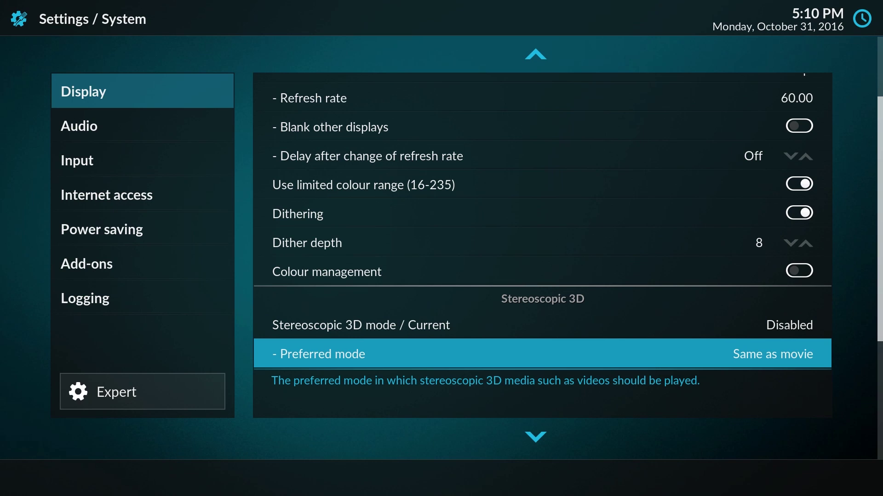
key(Down)
key(Down)
key(Down)
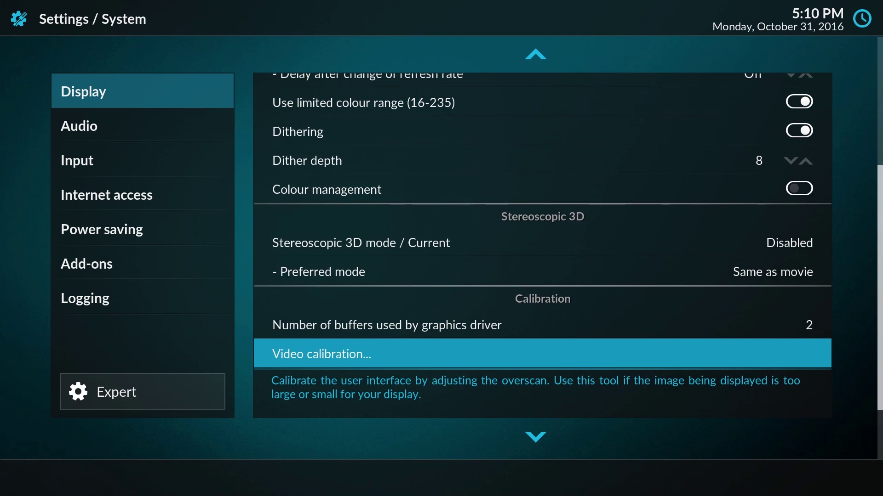
key(Down)
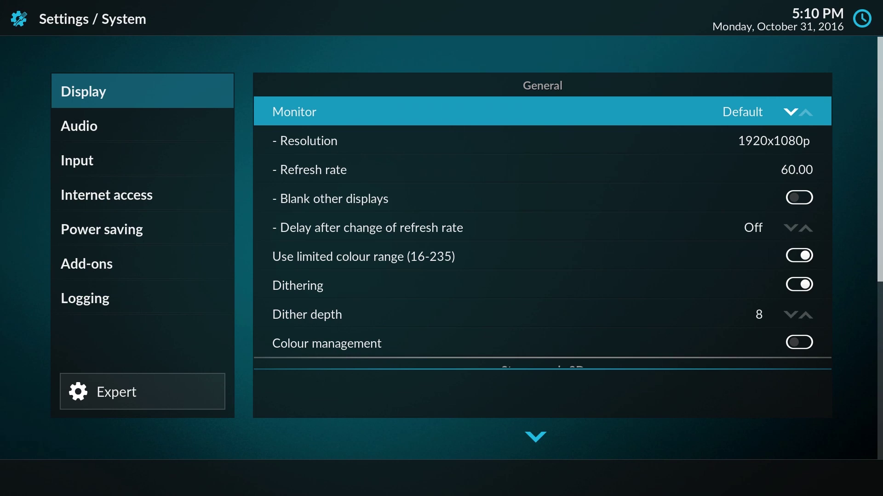
Step: Set the audio output device to ALSA: HDA Intel PCH, ITE EZCAP28X on HDMI #0
key(Left)
key(Down)
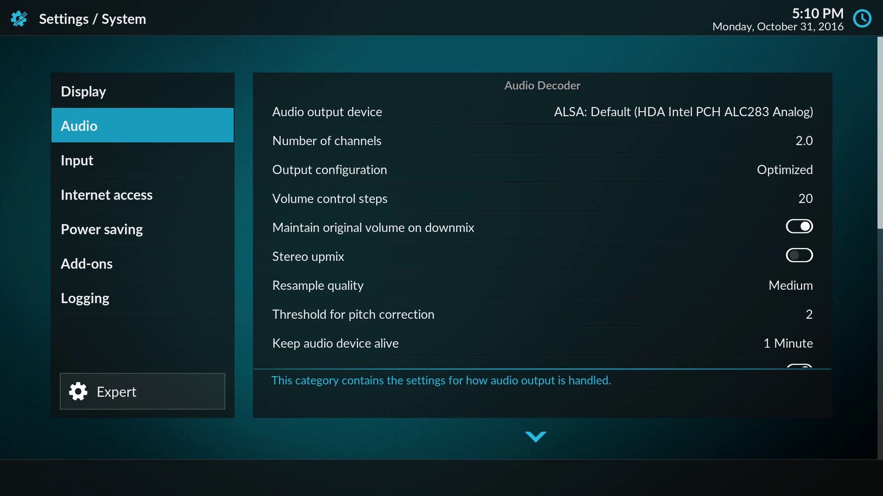
key(Right)
key(Return)
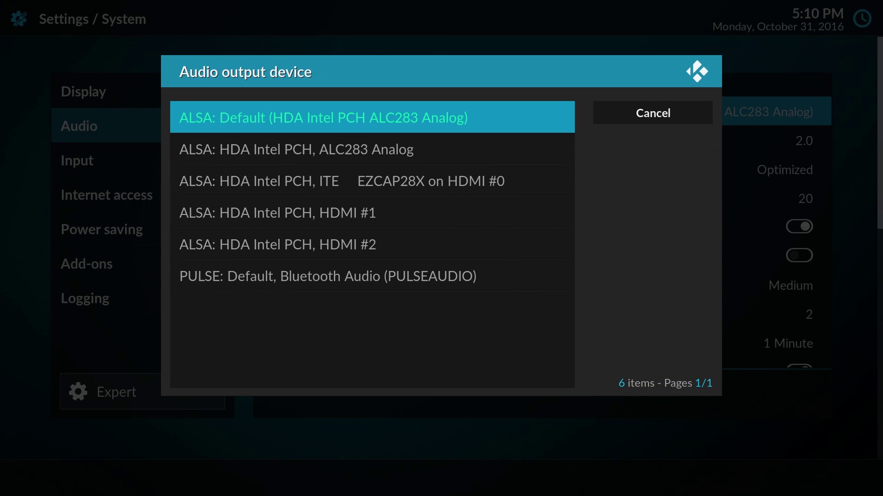
key(Down)
key(Down)
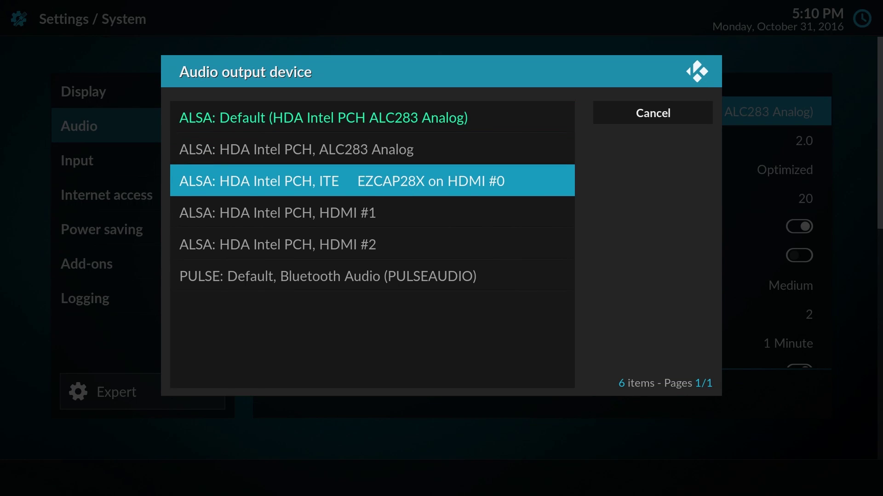
key(Return)
Step: Set the audio number of channels to 7.1
key(Down)
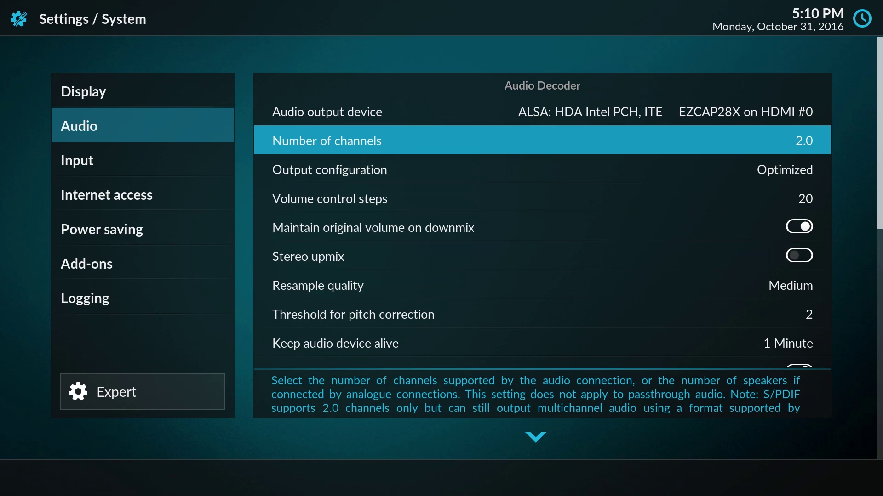
key(Return)
key(Up)
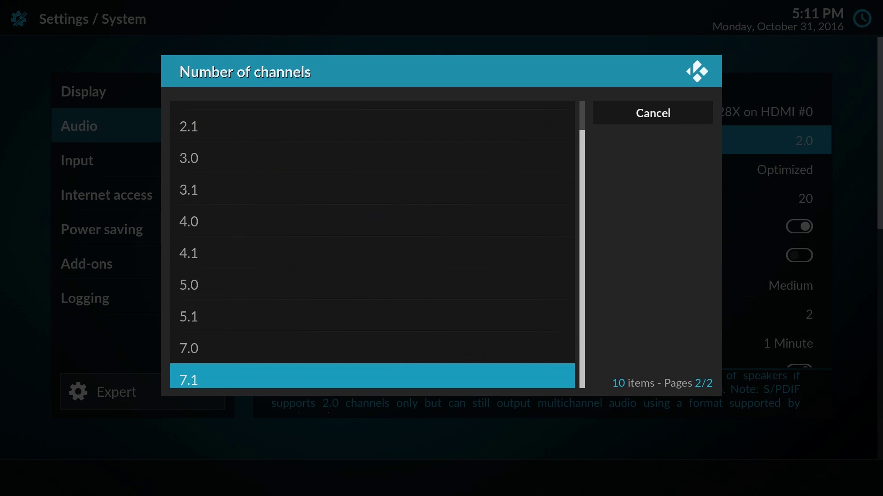
key(Return)
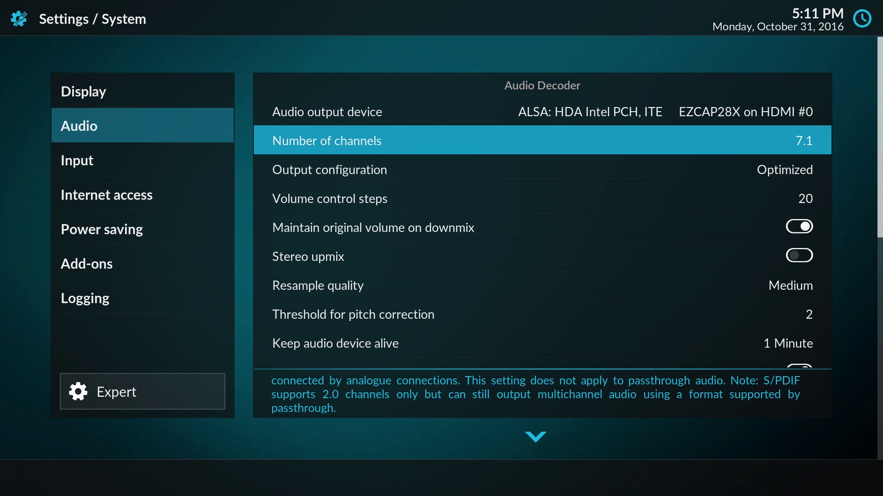
Step: Allow audio passthrough in the Audio settings
key(Down)
key(Down)
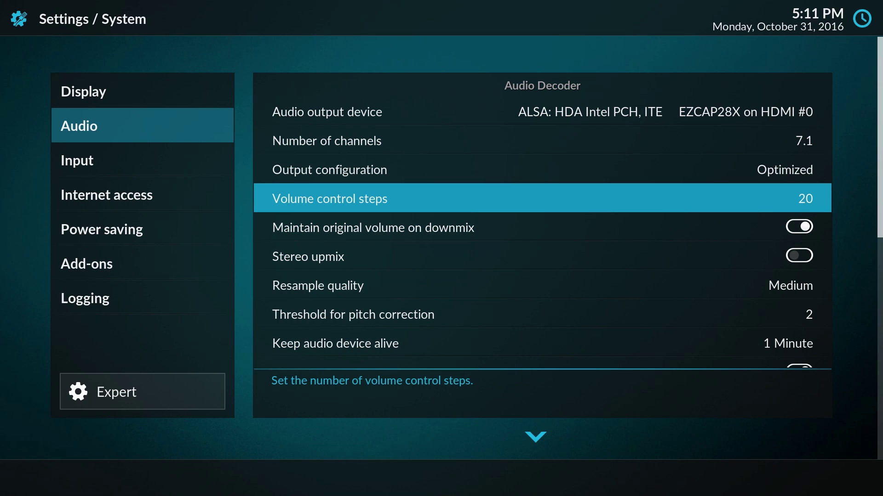
key(Down)
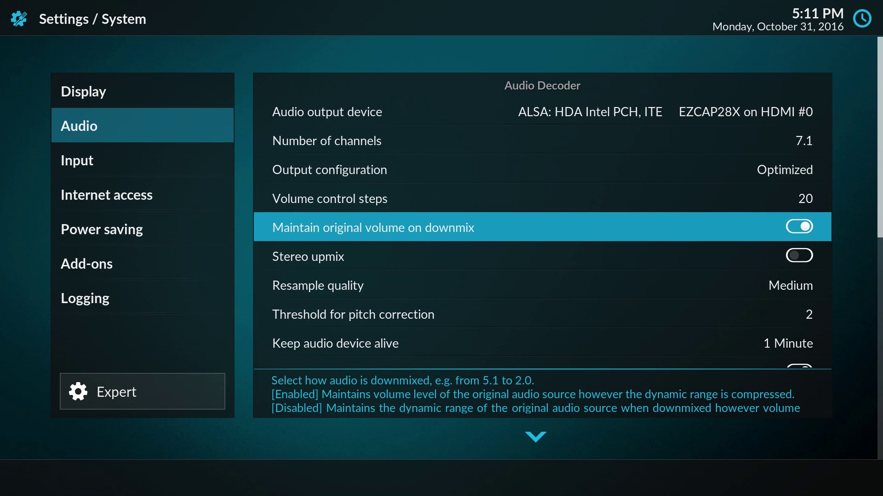
key(Down)
key(Down)
key(Down)
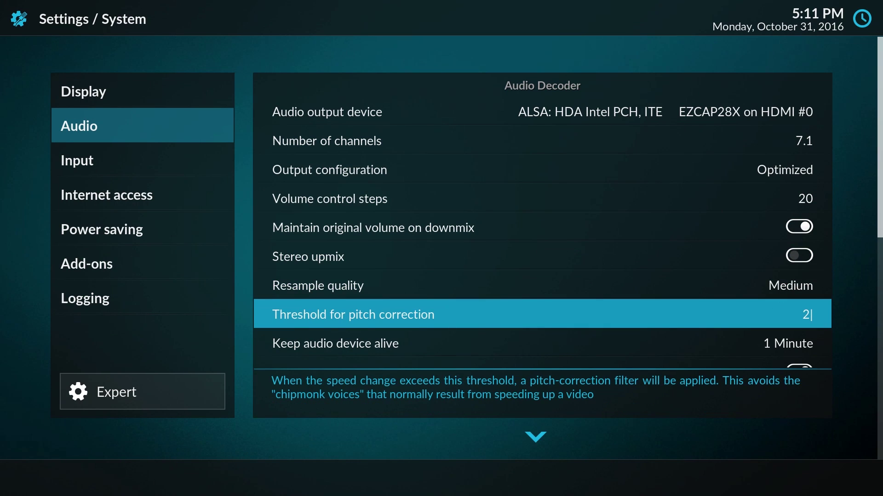
key(Down)
key(Down)
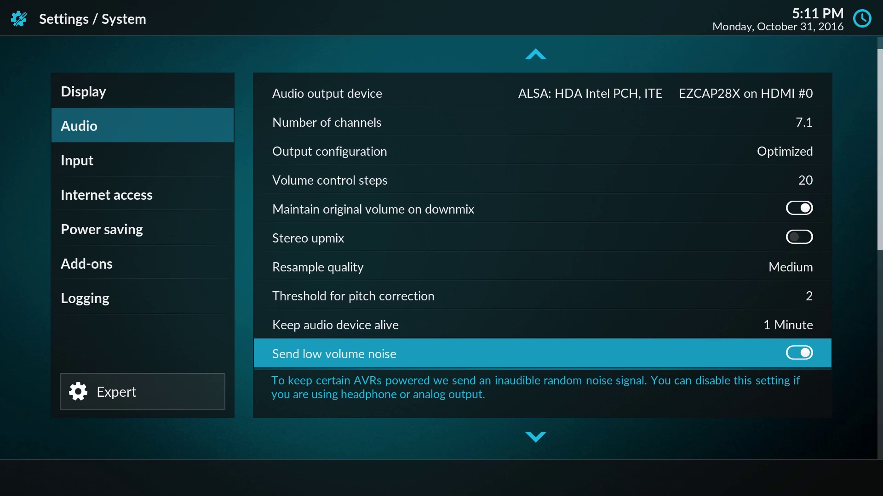
key(Down)
key(Down)
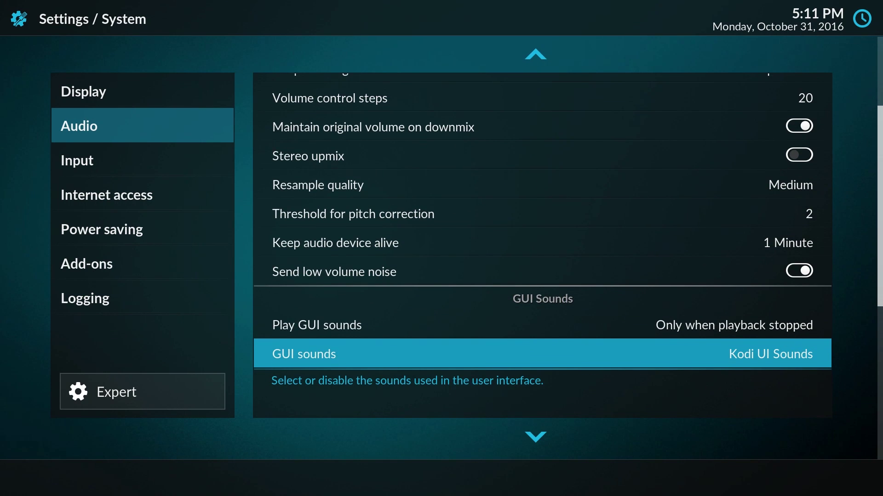
key(Down)
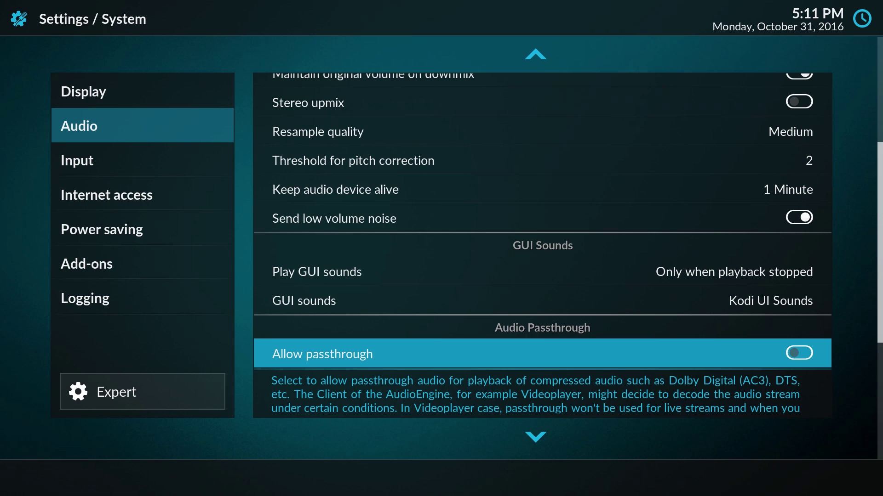
key(Return)
Step: Enable the DTS capable receiver option for audio passthrough
key(Down)
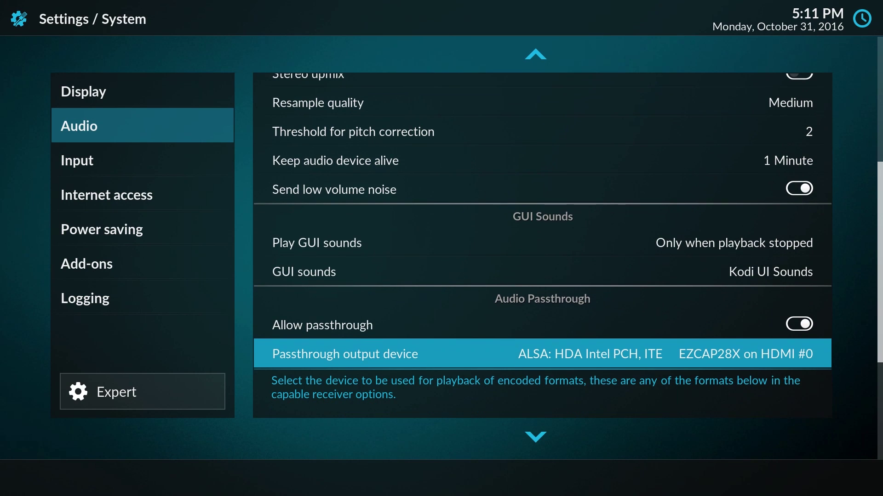
key(Down)
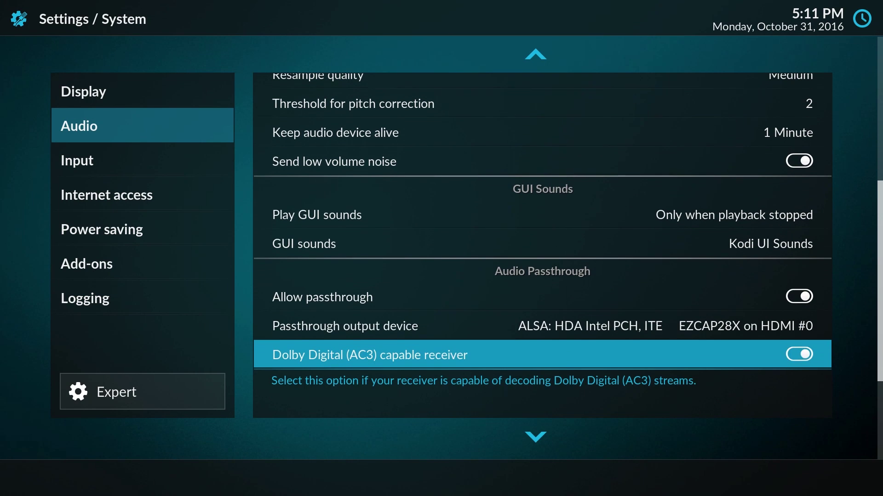
key(Down)
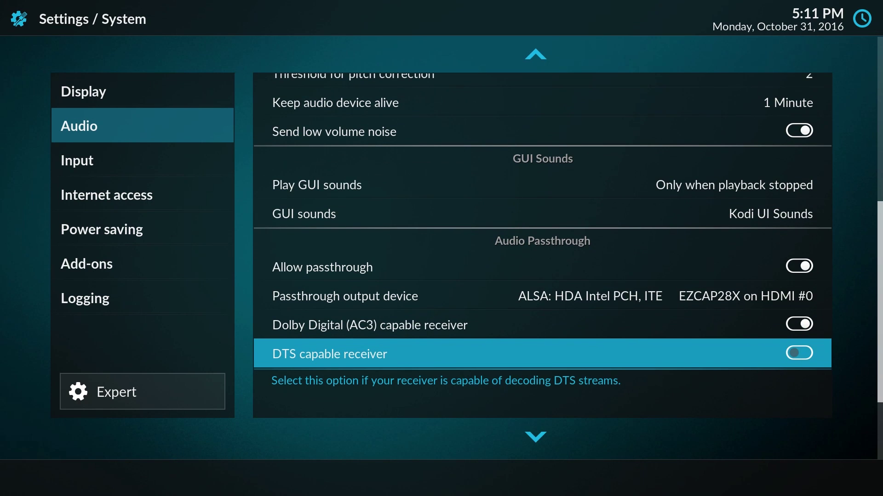
key(Return)
Step: Review the audio DSP option and the Input, Internet access, Power saving, Add-ons and Logging categories of the System settings
key(Down)
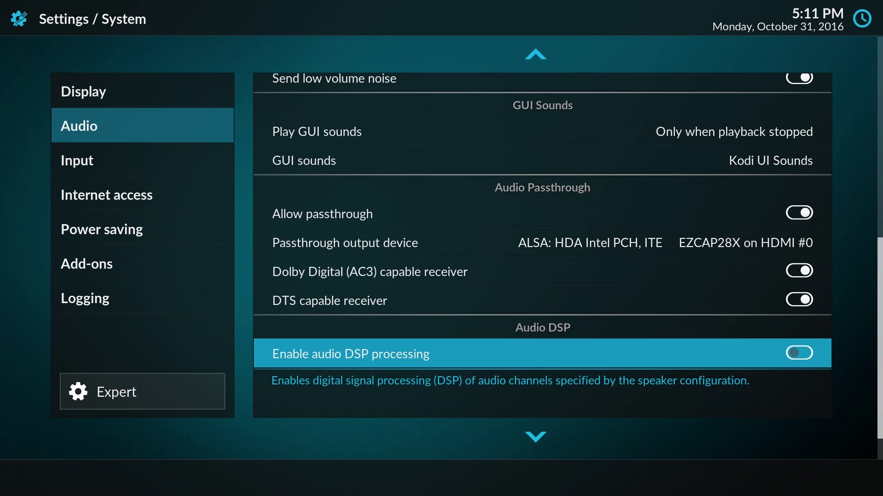
key(Down)
key(Down)
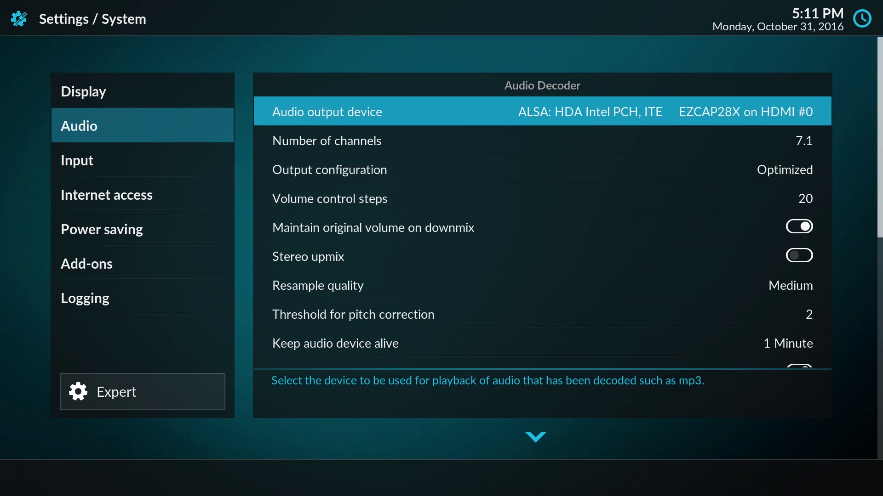
key(Left)
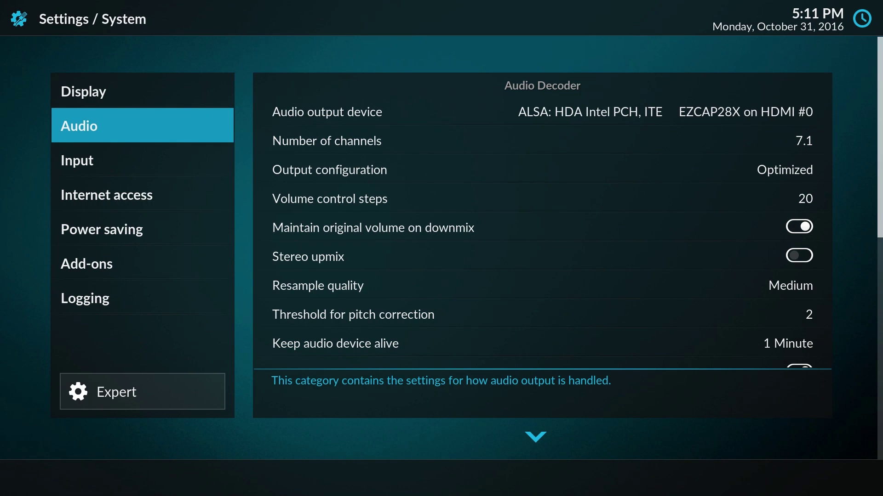
key(Down)
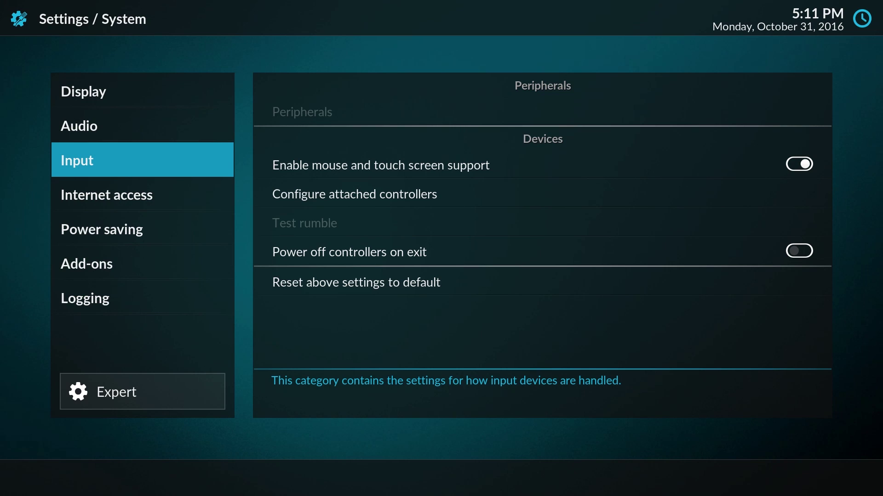
key(Down)
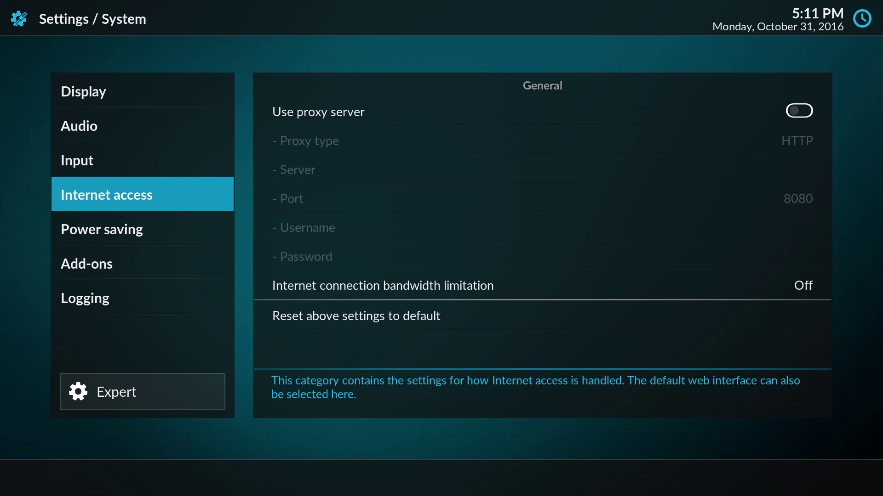
key(Down)
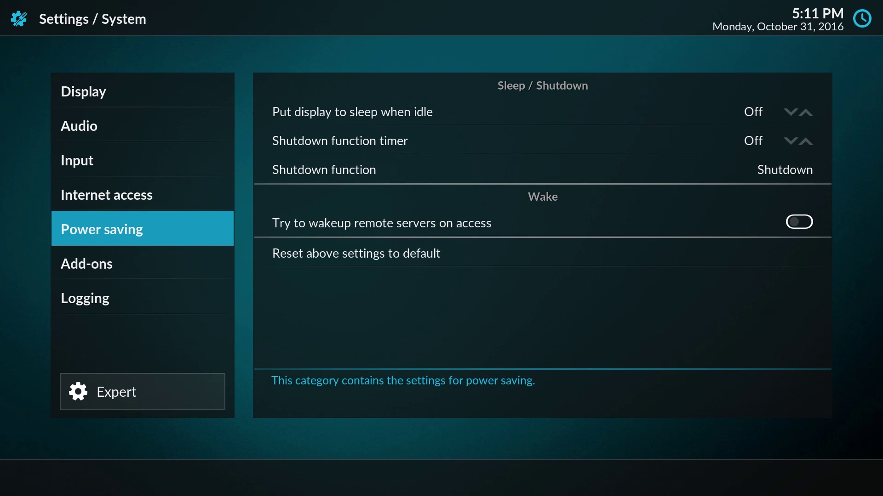
key(Down)
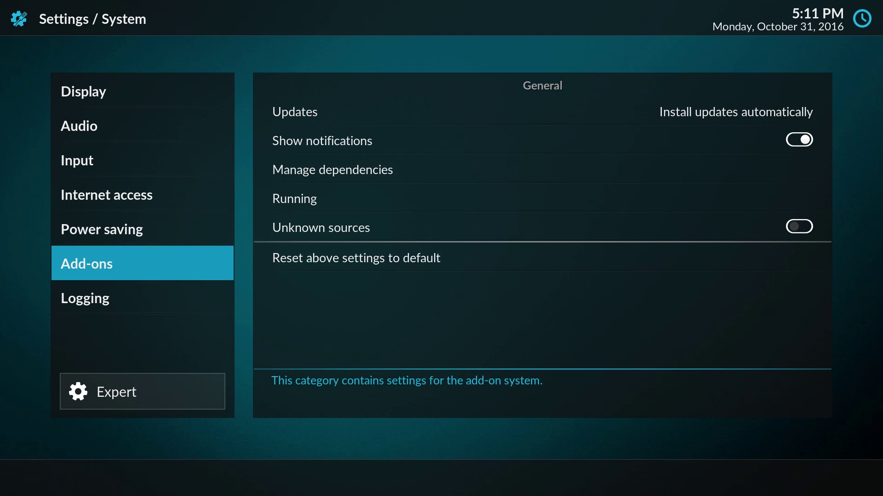
key(Down)
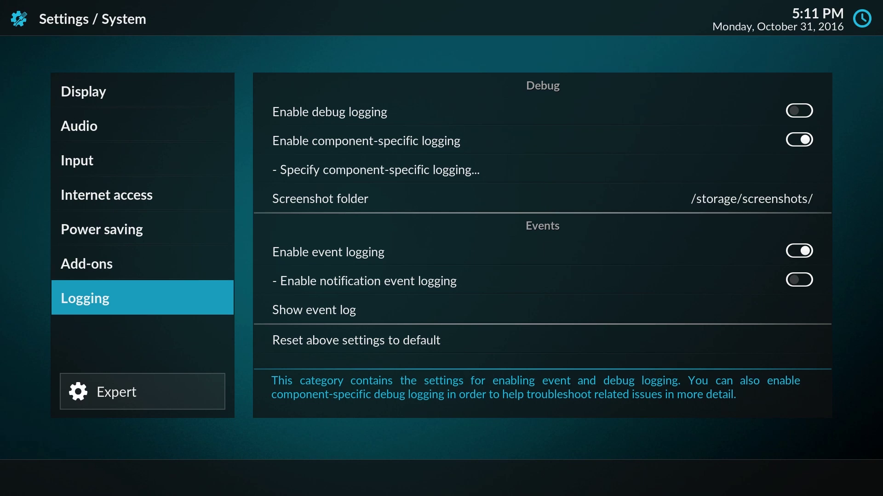
key(BackSpace)
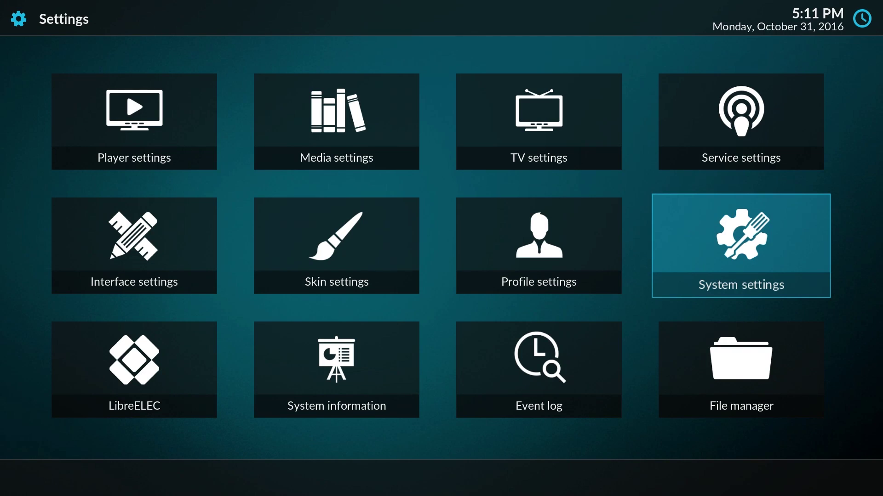
Step: Open the Regional category of the Interface settings
key(Left)
key(Left)
key(Left)
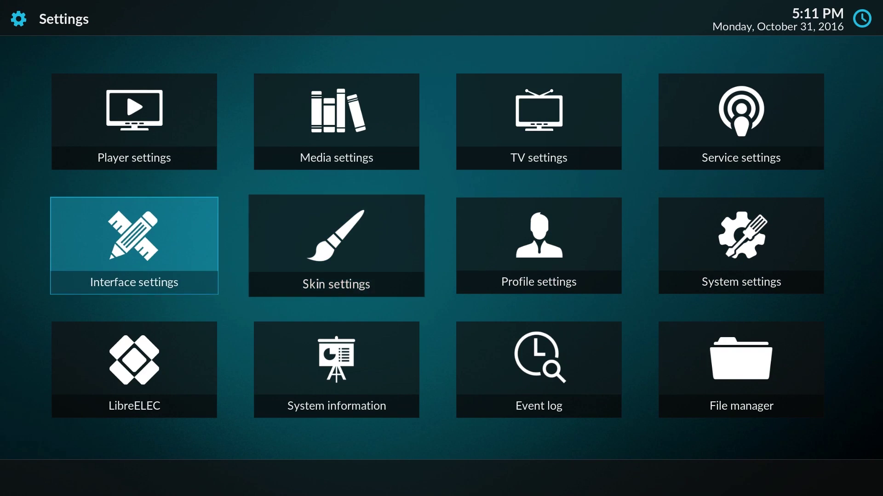
key(Return)
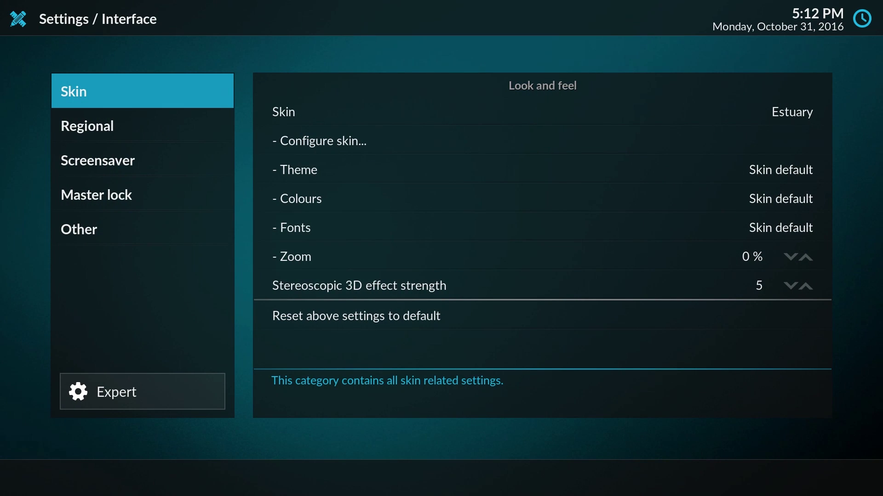
key(Down)
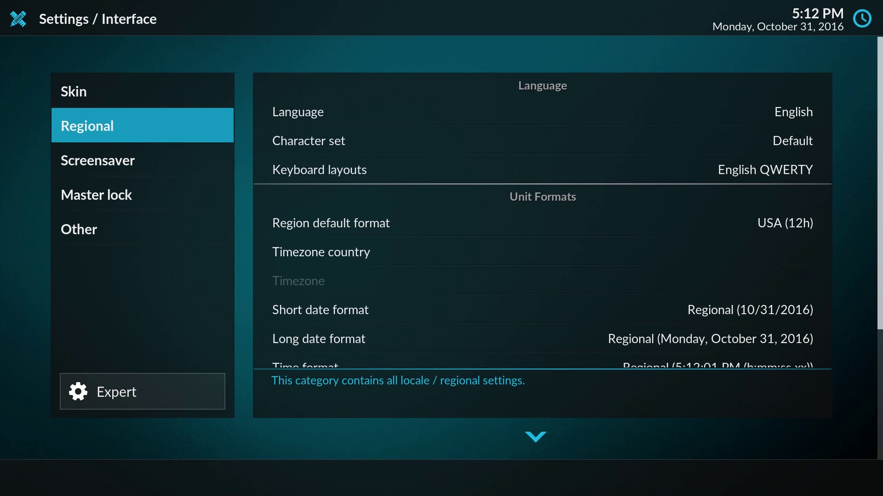
Step: Set the region default format to Central Europe
key(Right)
key(Down)
key(Down)
key(Down)
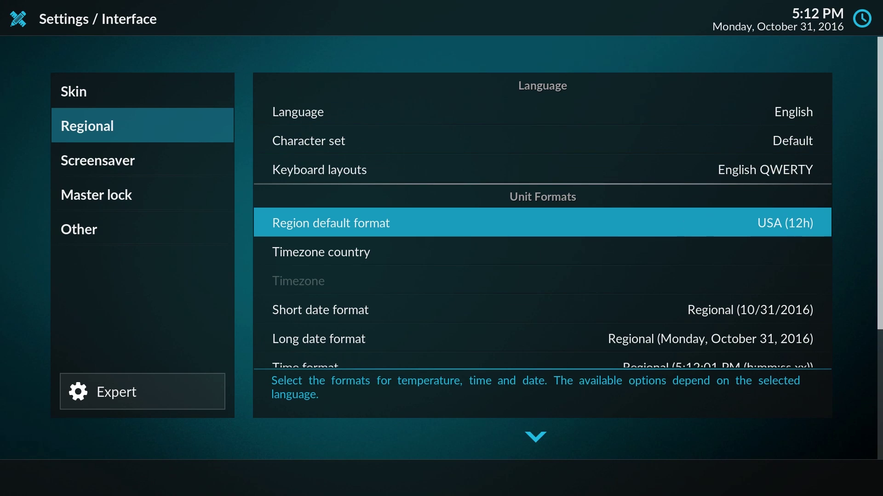
key(Return)
key(Down)
key(Down)
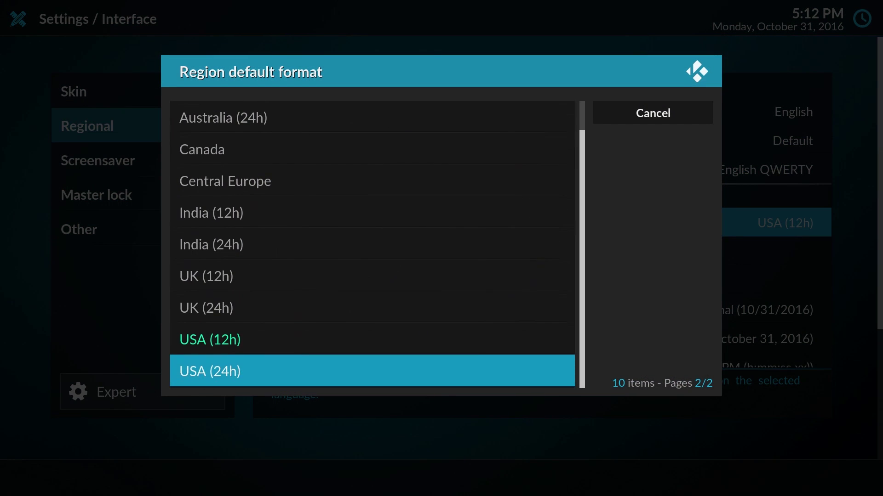
key(Down)
key(Down)
key(Down)
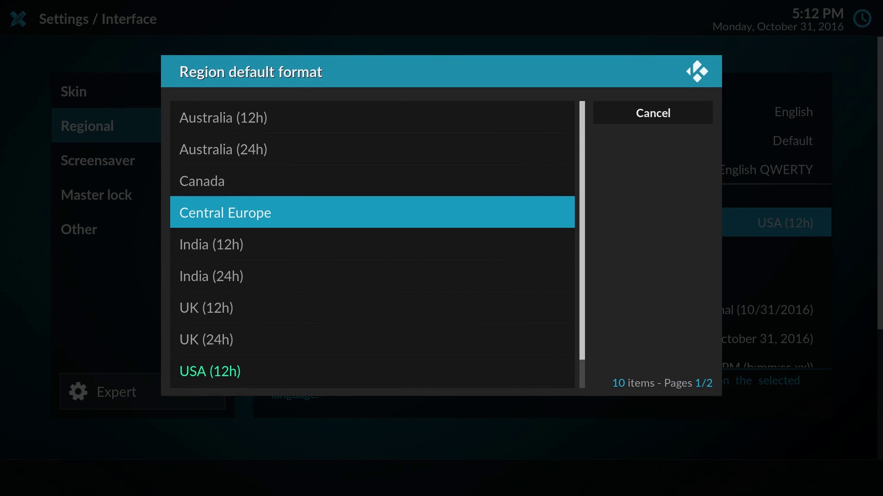
key(Return)
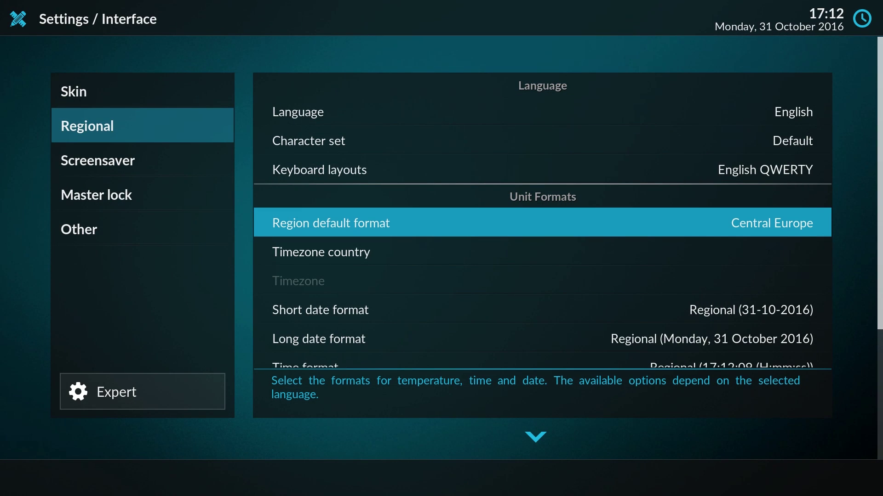
Step: Review the regional timezone, date, time, temperature and speed options, plus the Master lock and Other interface categories
key(Down)
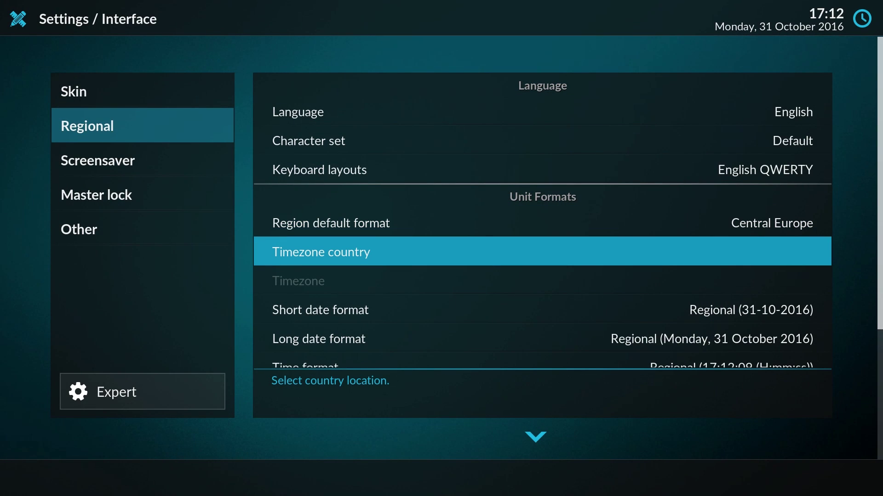
key(Down)
key(Down)
key(Down)
key(Down)
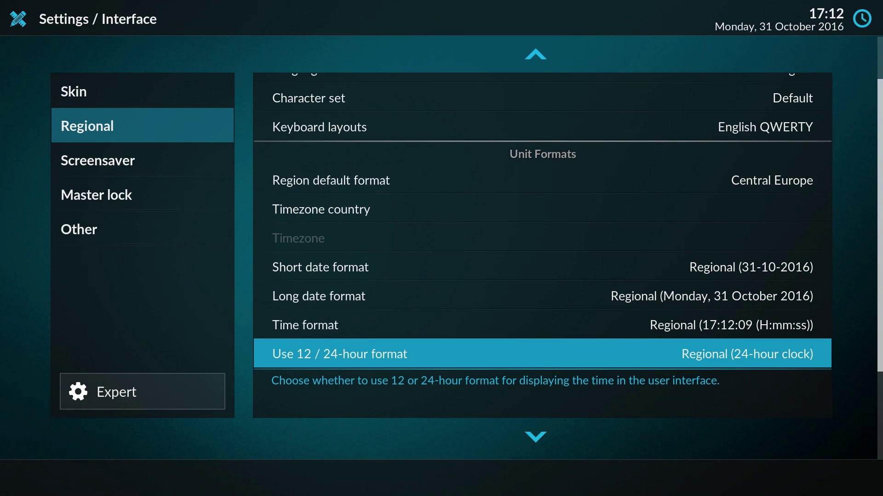
key(Down)
key(Down)
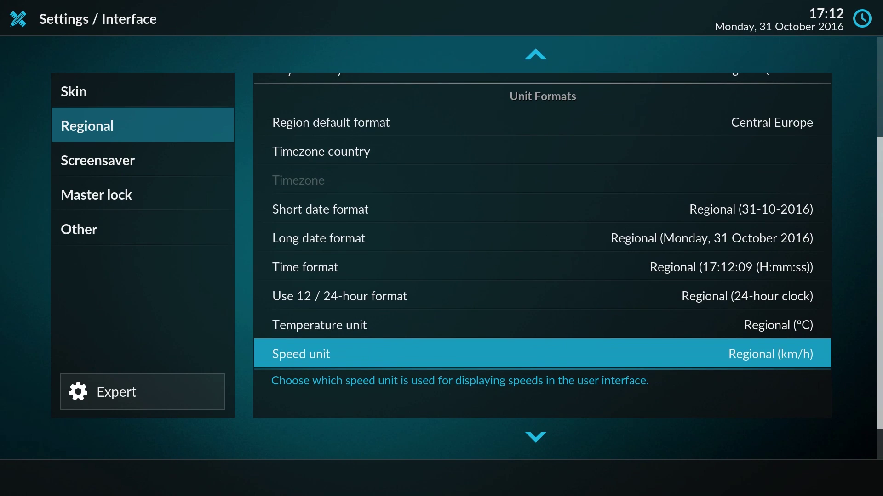
key(Left)
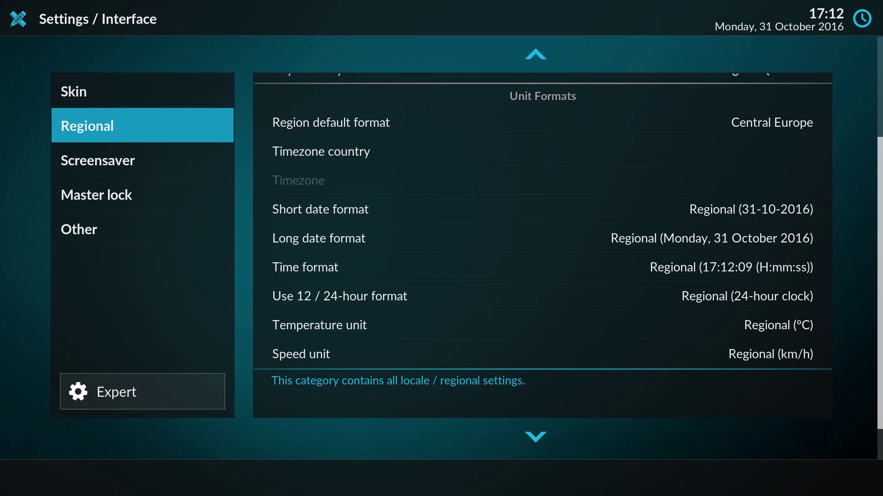
key(Down)
key(Down)
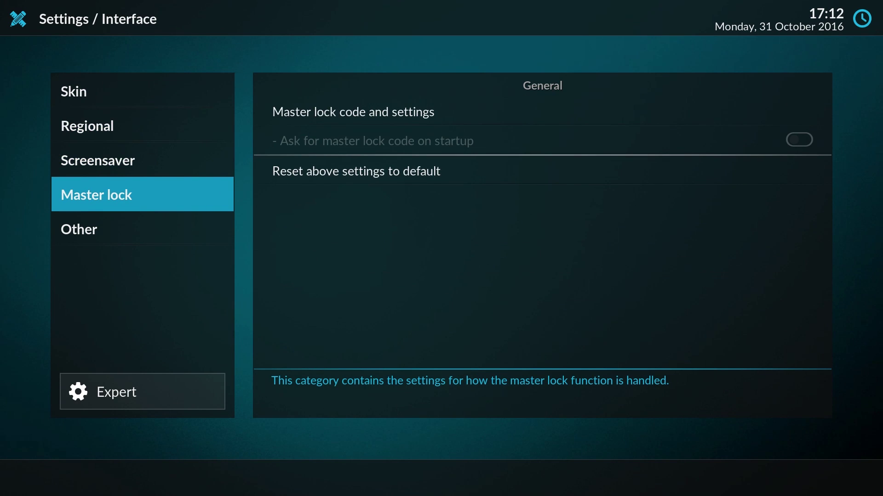
key(Down)
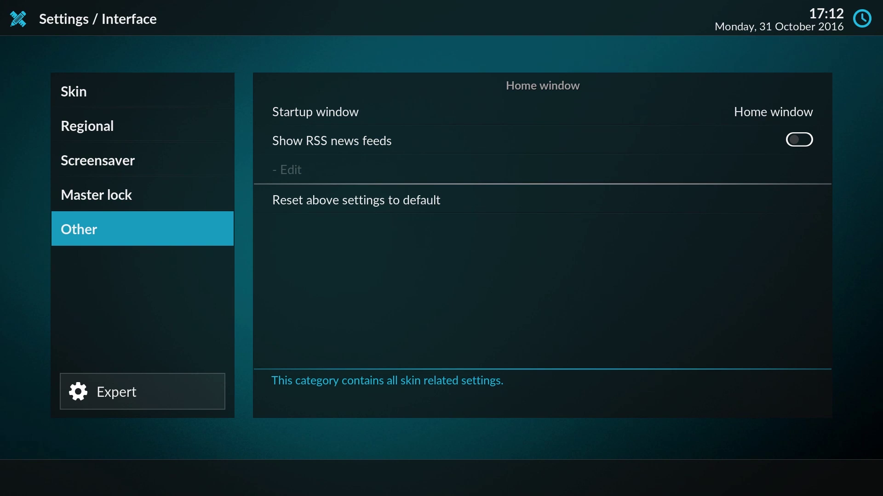
key(BackSpace)
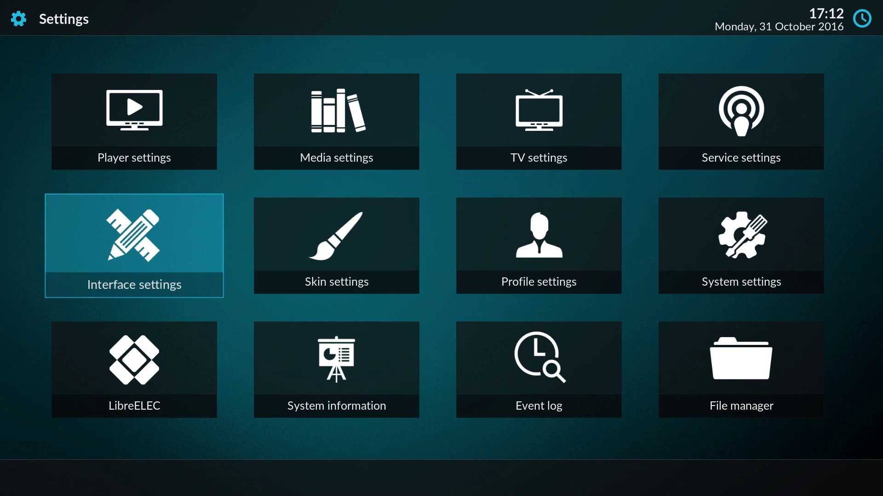
Step: Set Adjust display refresh rate to Always in the Videos category of the Player settings
key(Up)
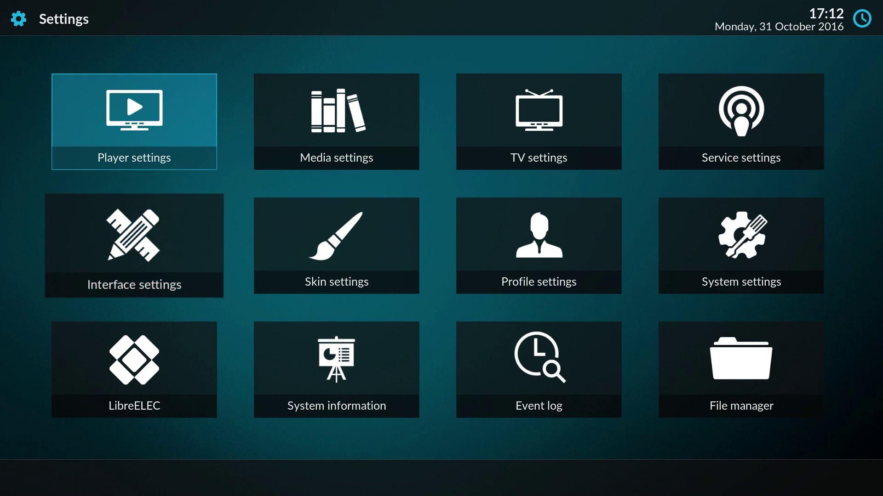
key(Return)
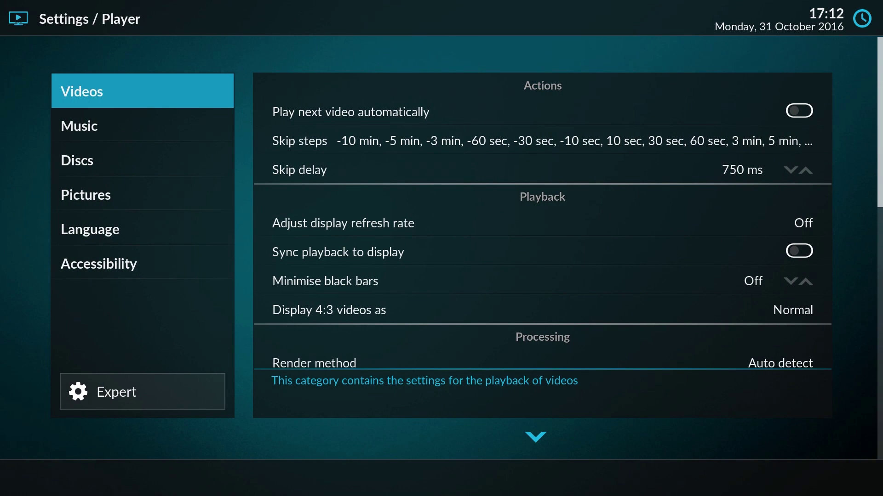
key(Right)
key(Down)
key(Down)
key(Down)
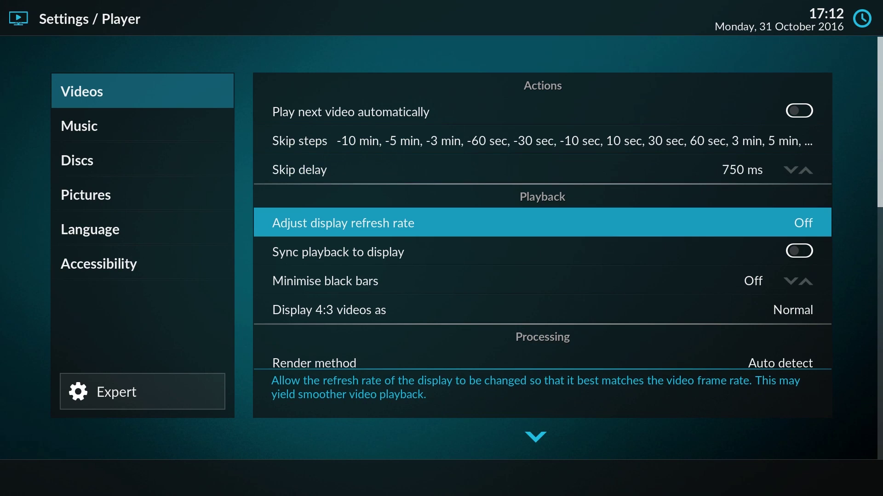
key(Return)
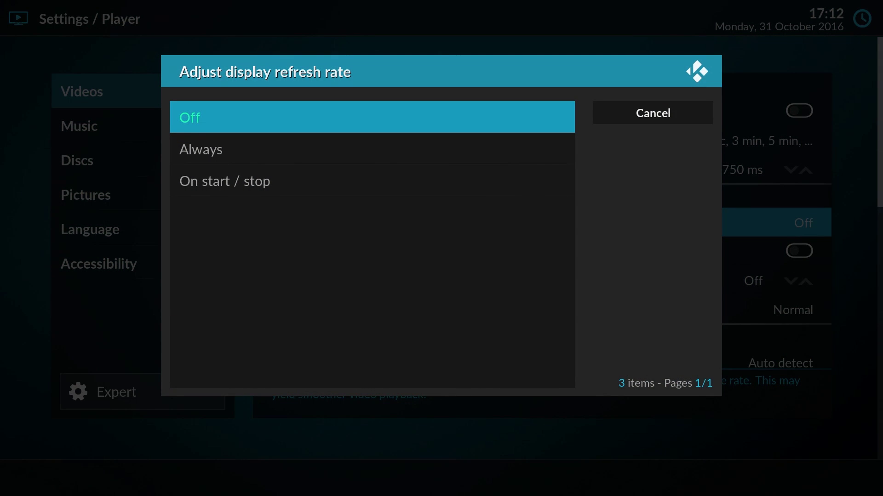
key(Down)
key(Return)
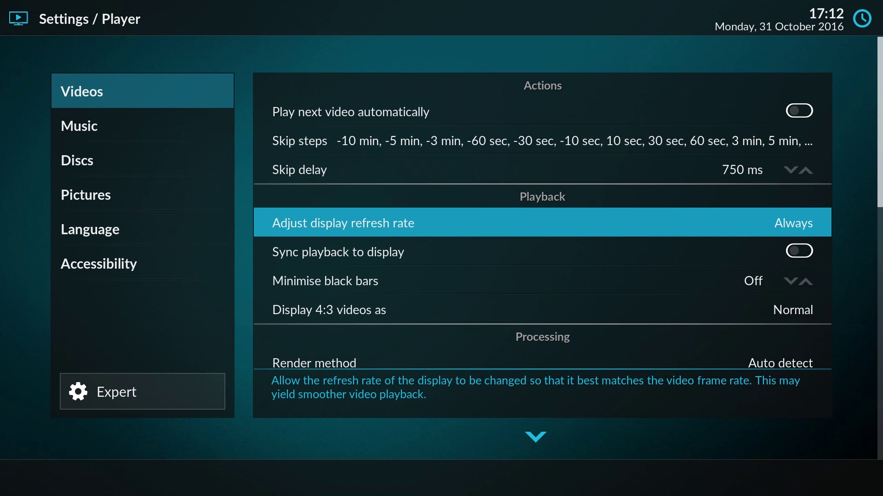
Step: Review the remaining video options for playback, processing and VDPAU/VAAPI hardware acceleration, stereoscopic 3D and teletext
key(Down)
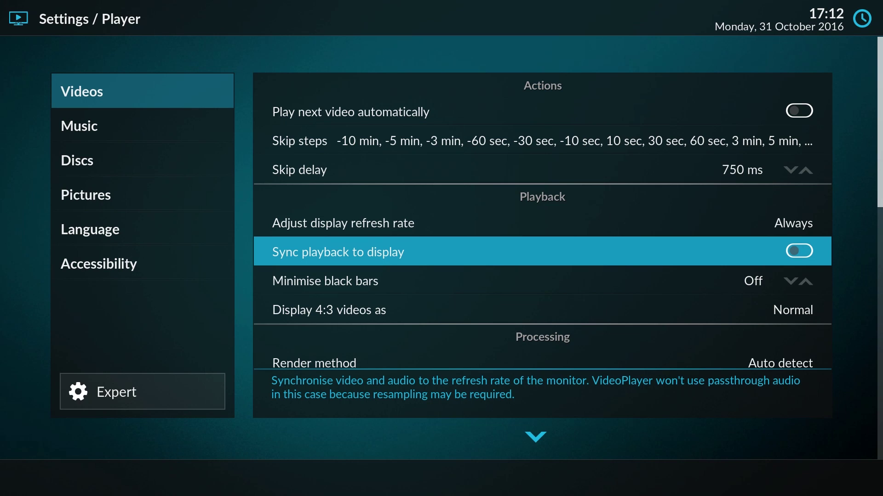
key(Down)
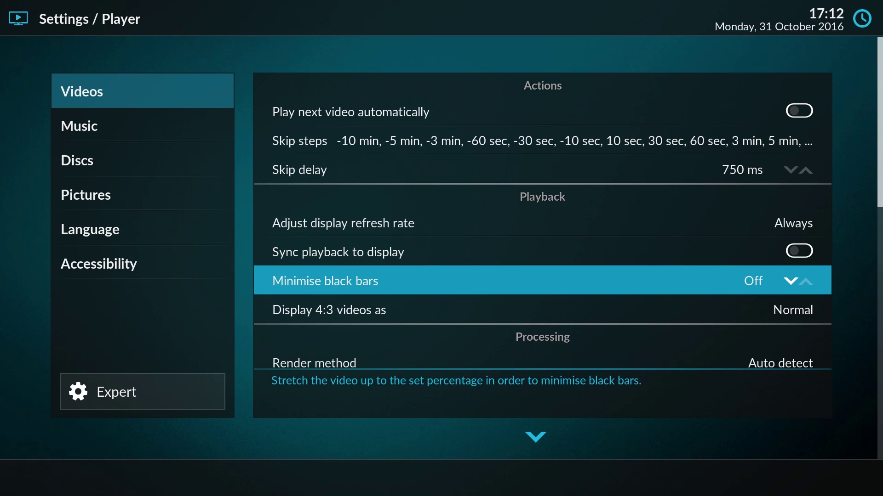
key(Down)
key(Down)
key(Down)
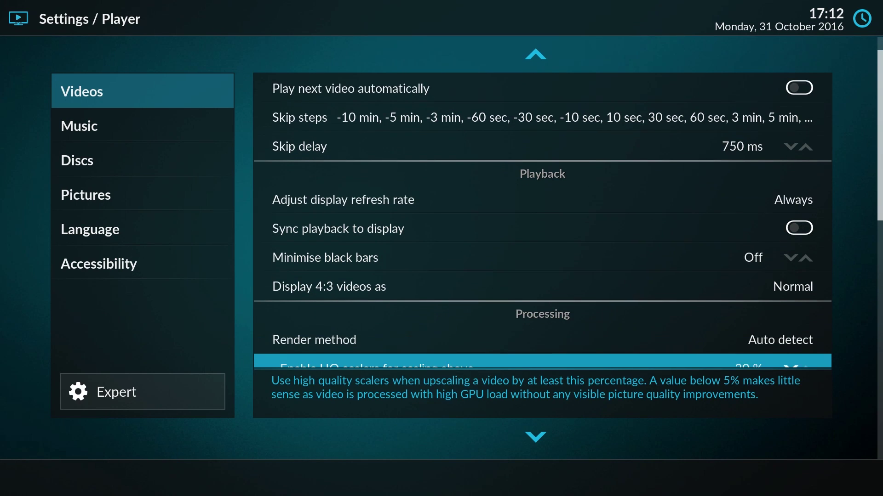
key(Down)
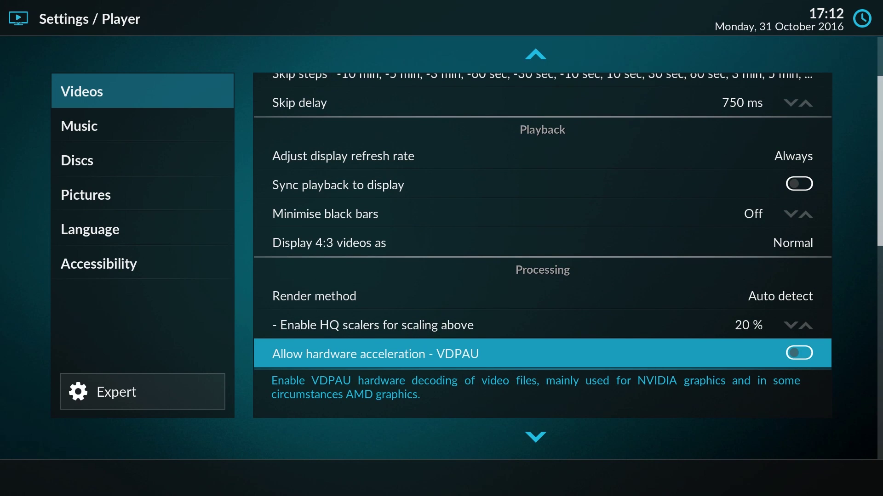
key(Down)
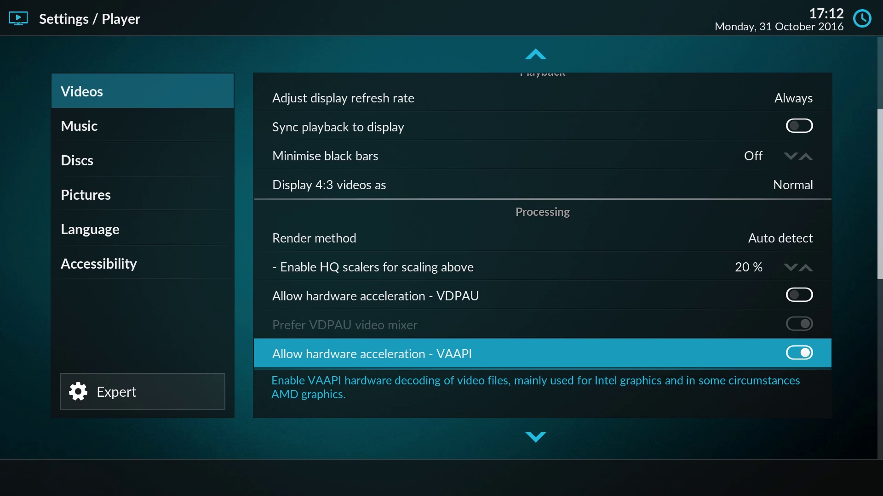
key(Down)
key(Down)
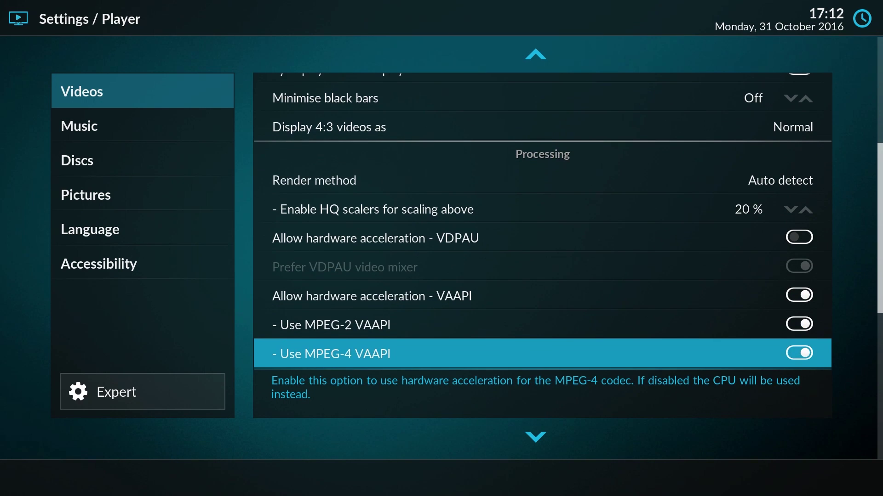
key(Down)
key(Down)
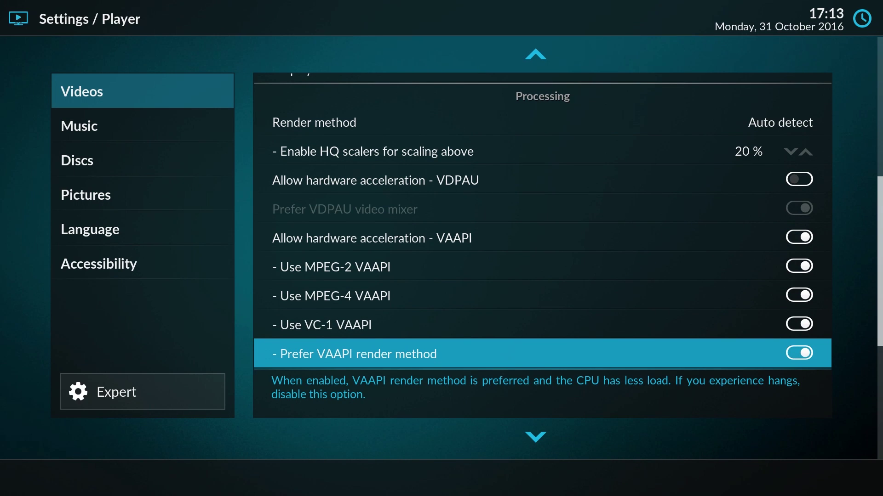
key(Down)
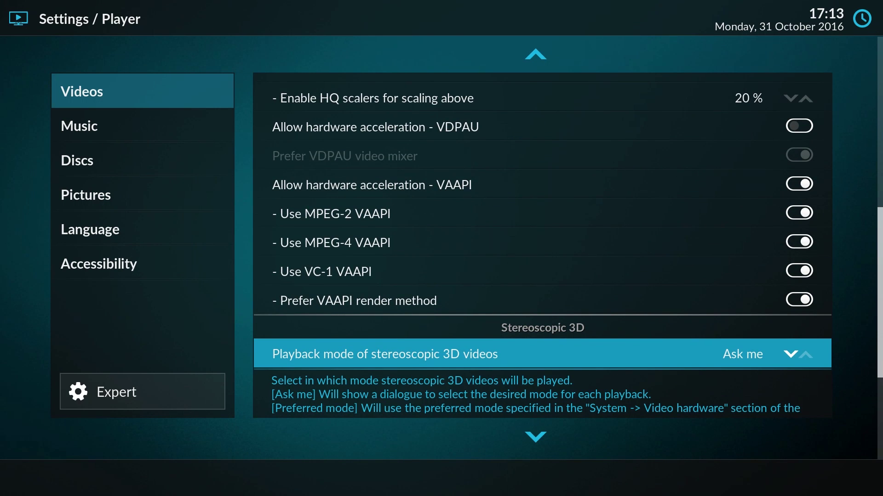
key(Down)
key(Down)
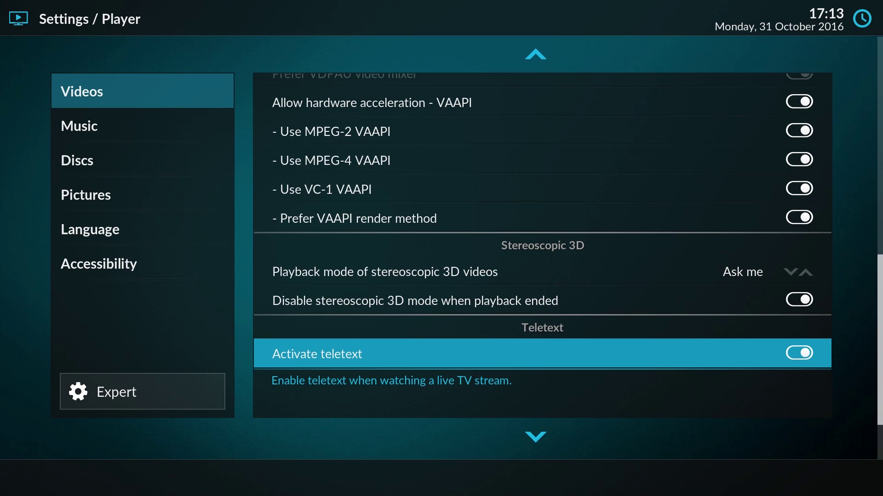
key(Down)
key(Down)
key(Down)
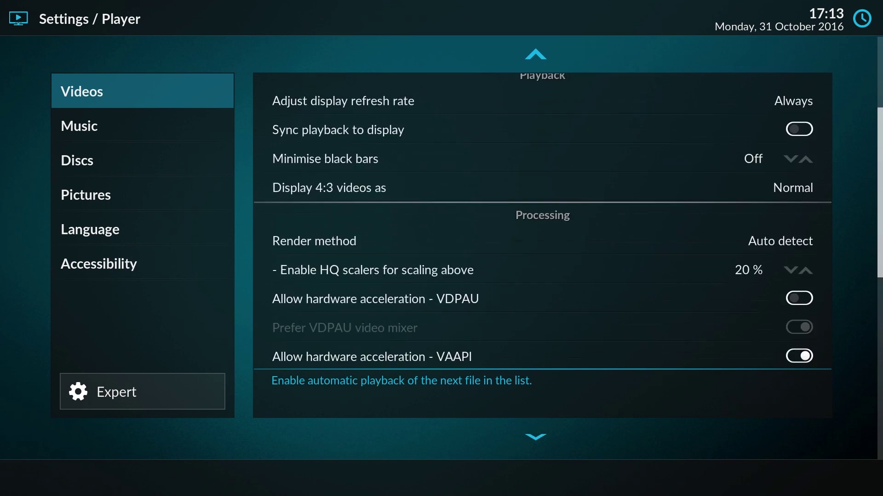
Step: Review the Music, Discs, Pictures, Language and Accessibility categories of the Player settings, then return to the settings overview
key(Left)
key(Down)
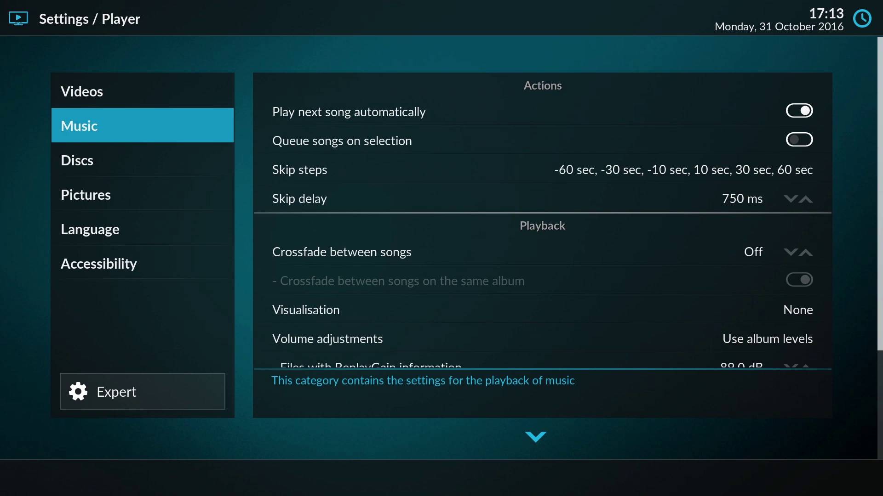
key(Down)
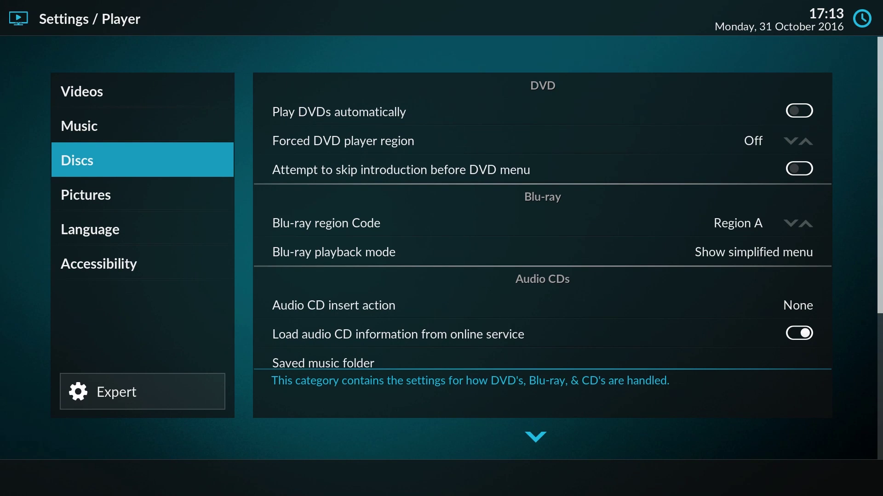
key(Down)
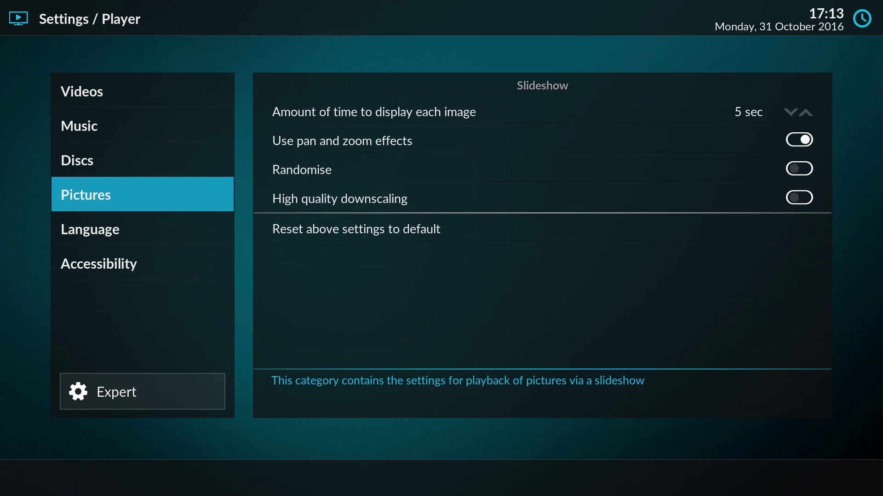
key(Down)
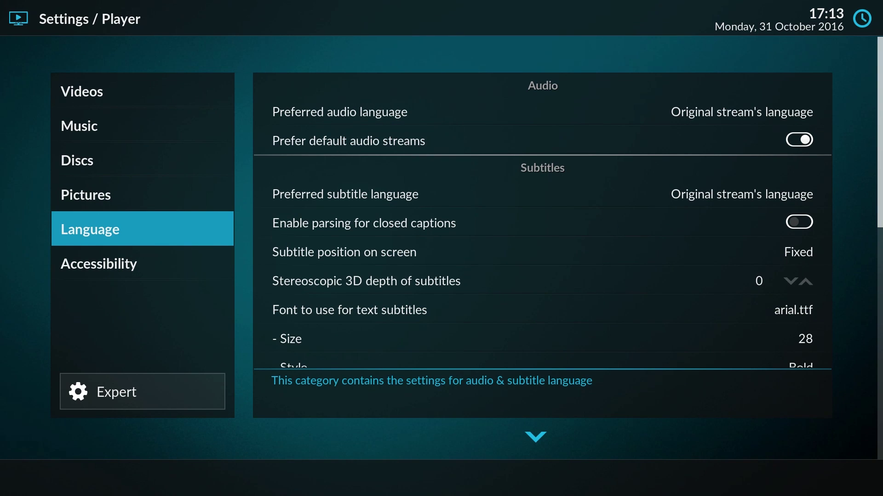
key(Down)
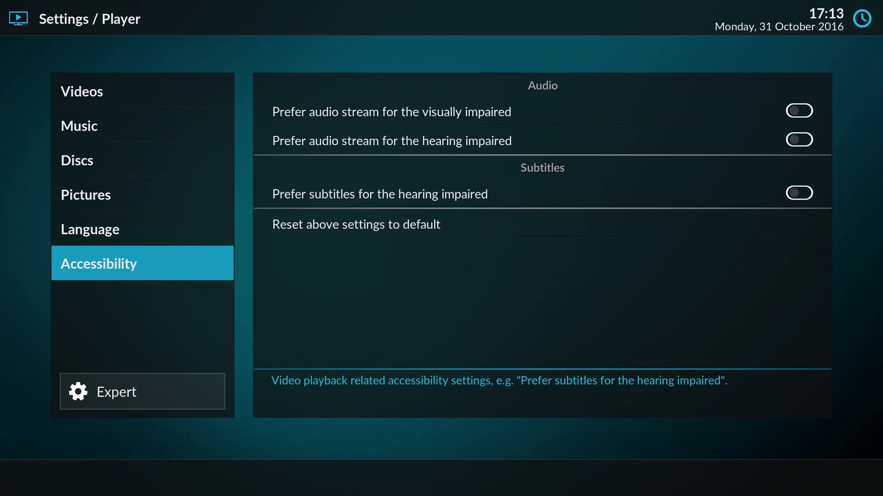
key(BackSpace)
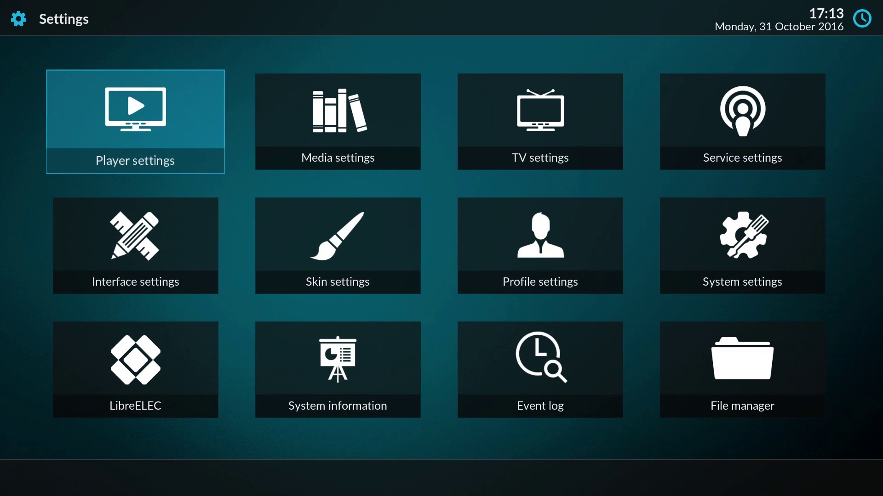
Step: Open the LibreELEC settings from the settings overview
key(Down)
key(Down)
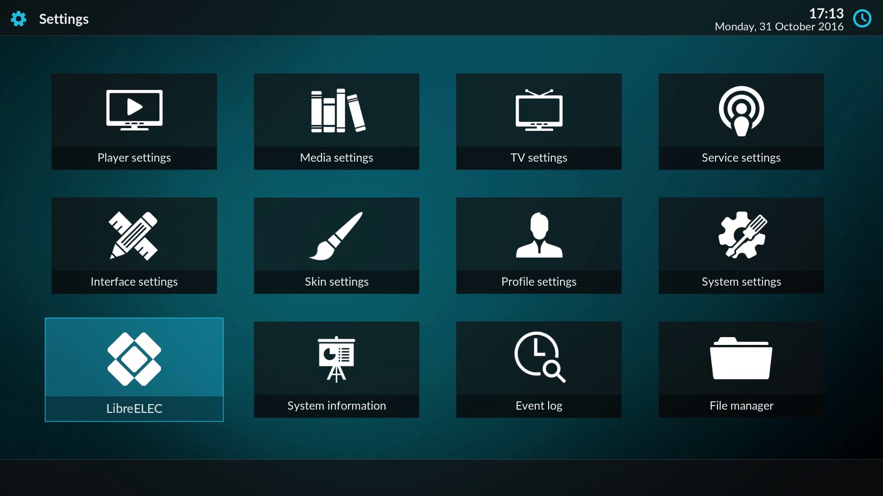
key(Return)
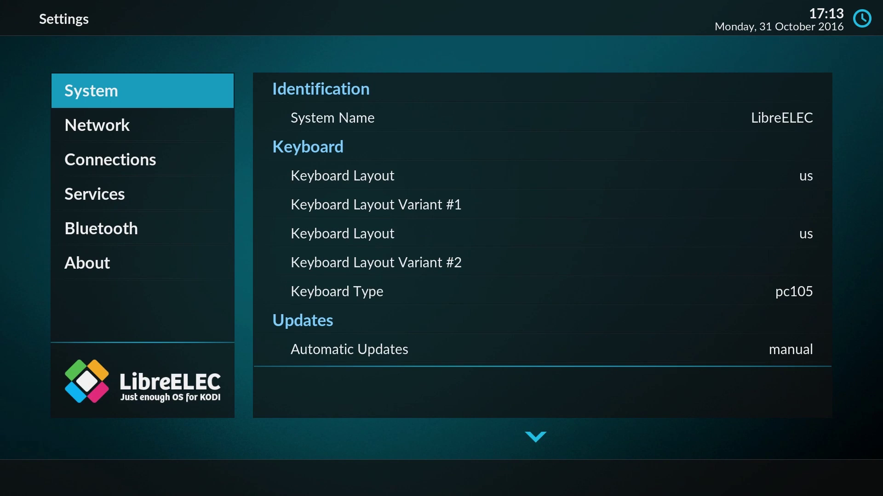
Step: Set Automatic Updates to auto in the LibreELEC System category
key(Right)
key(Down)
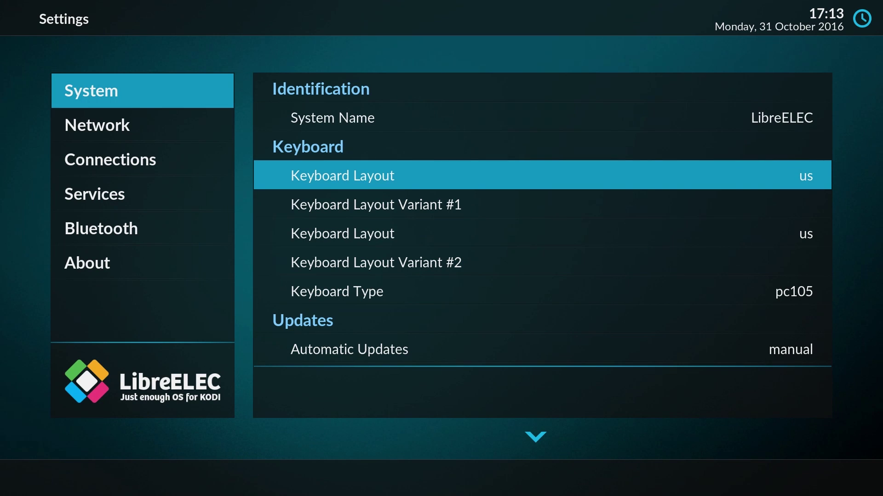
key(Down)
key(Down)
key(Down)
key(Down)
key(Down)
key(Down)
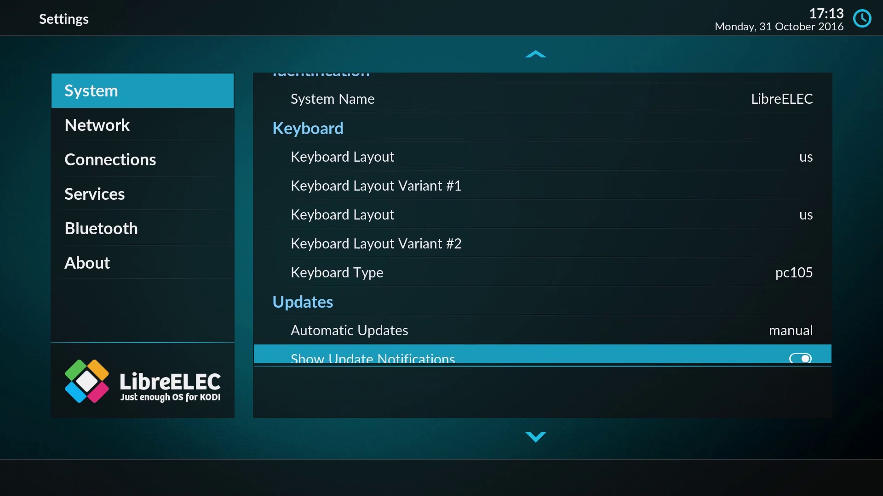
key(Up)
key(Return)
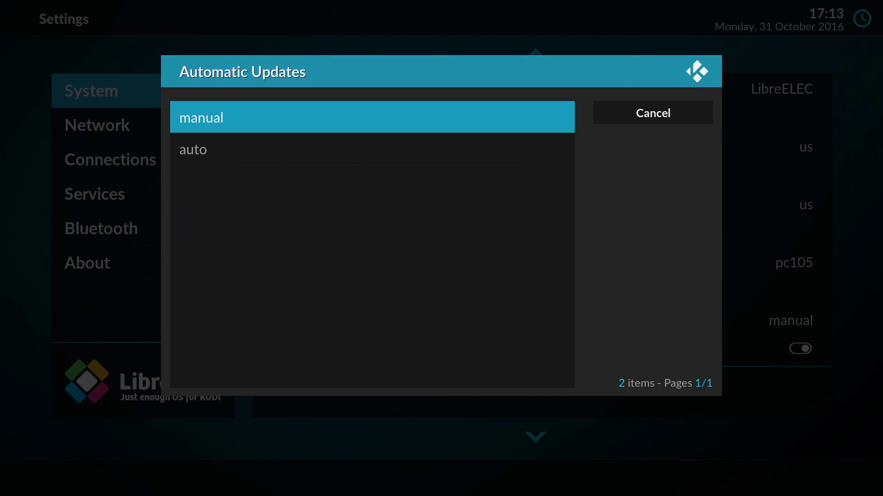
key(Down)
key(Return)
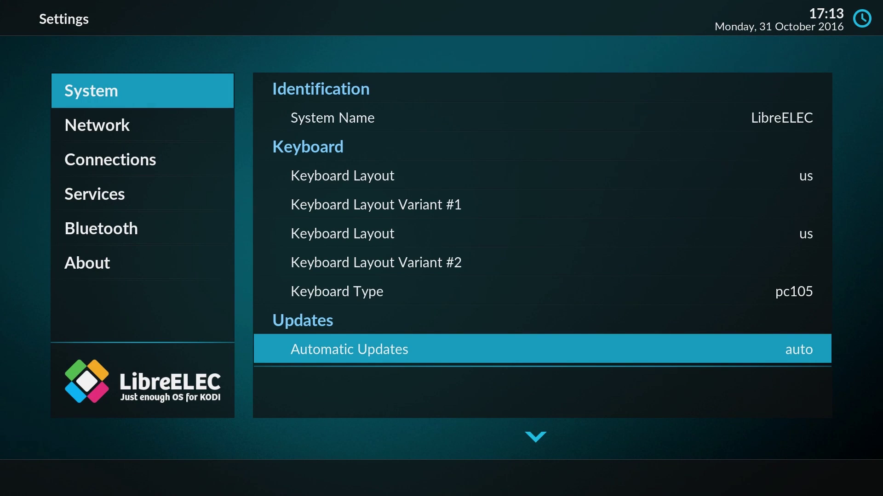
Step: Review the update notification, backup, restore and reset-to-defaults options in the LibreELEC System category
key(Down)
key(Down)
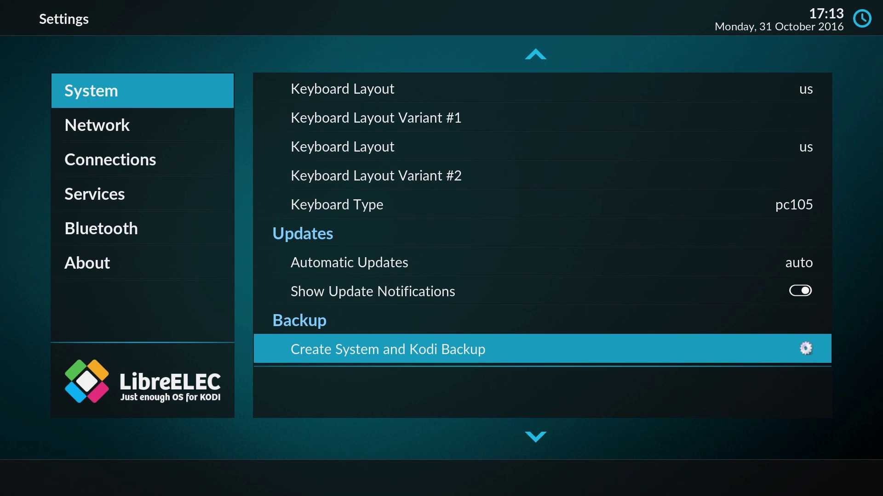
key(Down)
key(Down)
key(Down)
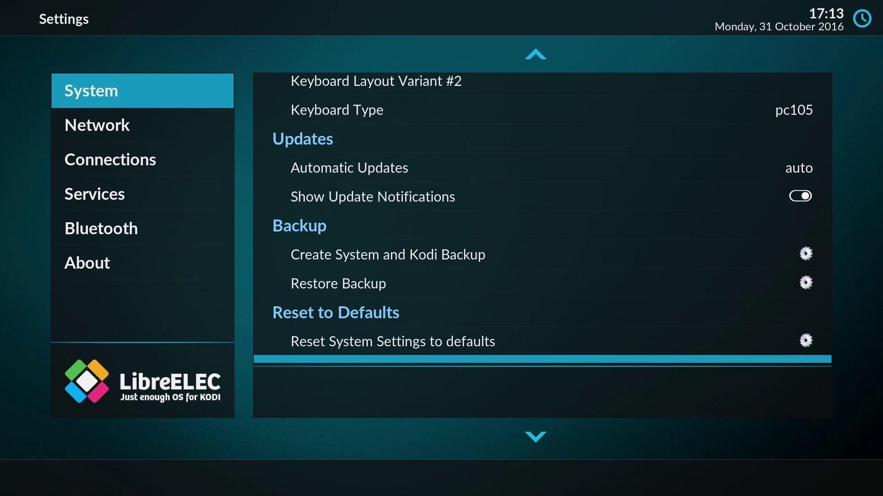
key(Down)
key(Down)
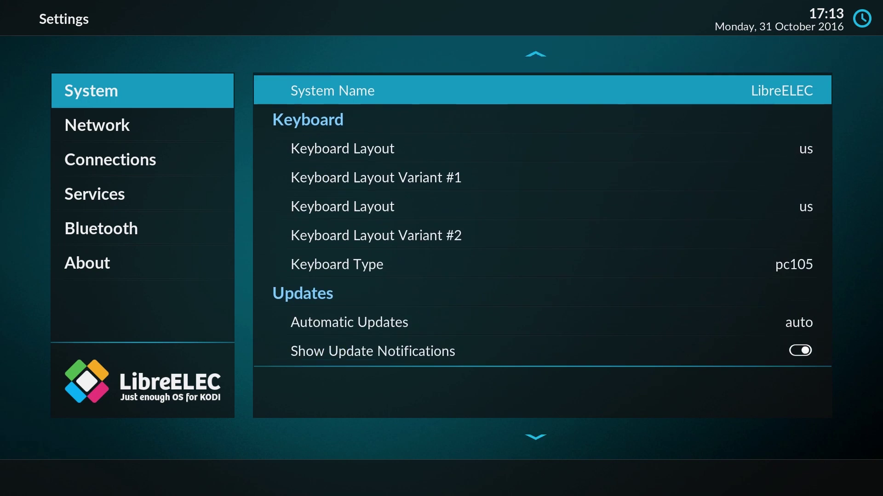
Step: Review the Network, Connections, Services, Bluetooth and About categories of the LibreELEC settings
key(Left)
key(Down)
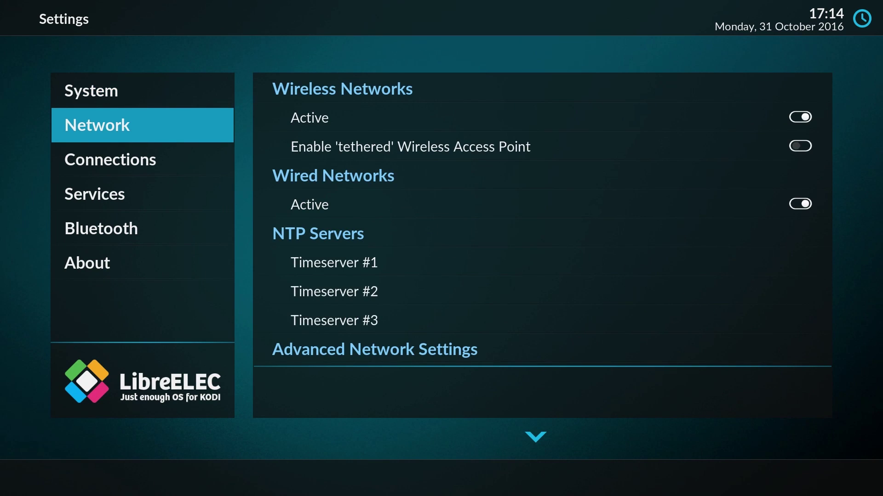
key(Down)
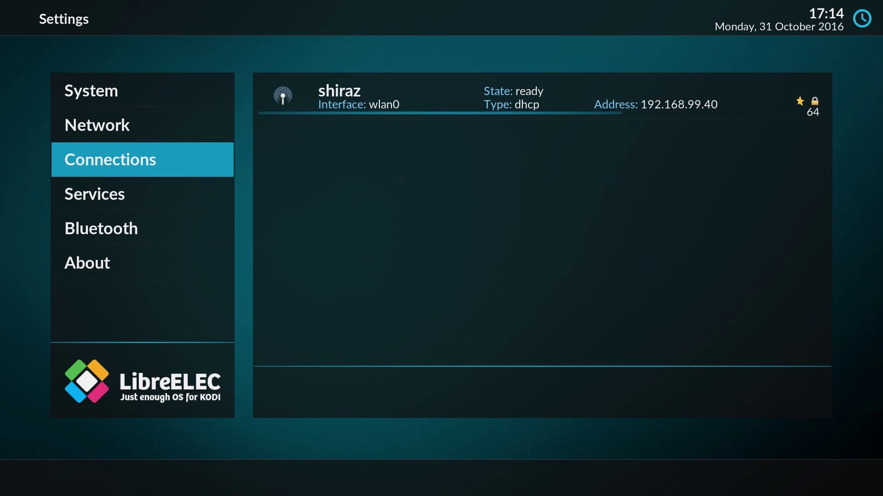
key(Down)
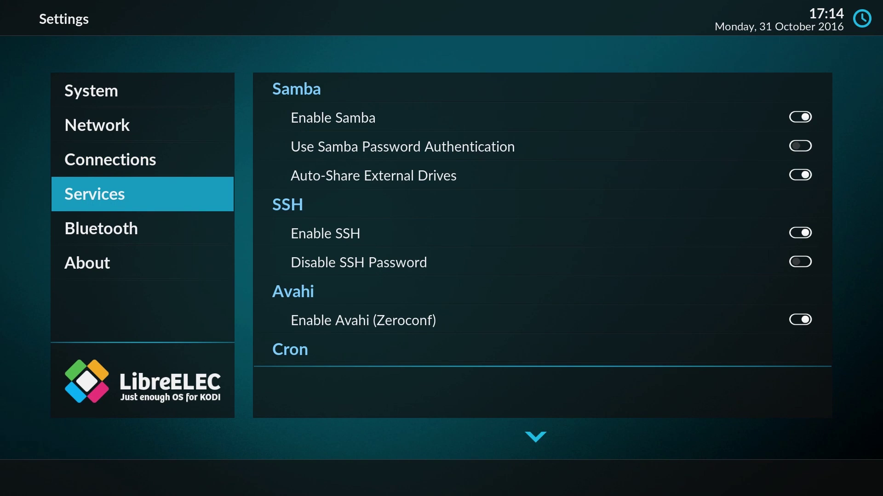
key(Down)
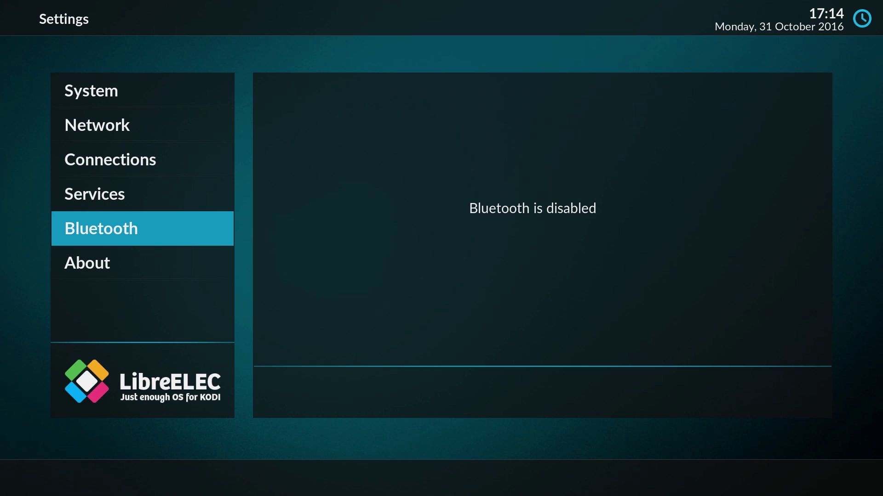
key(Down)
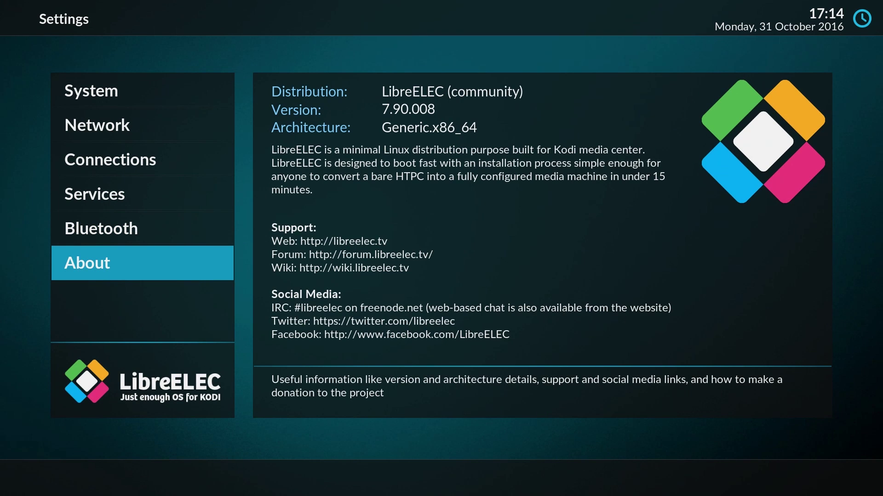
Step: Leave the LibreELEC settings and return to the home screen
key(Escape)
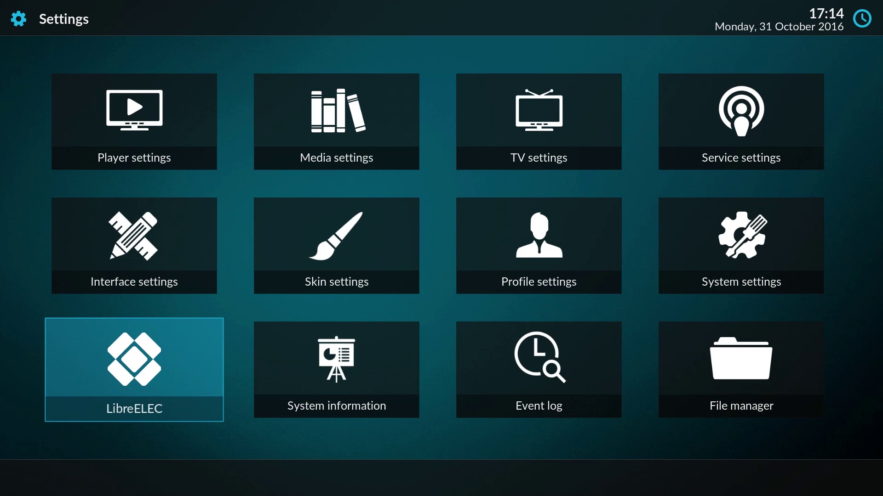
key(Right)
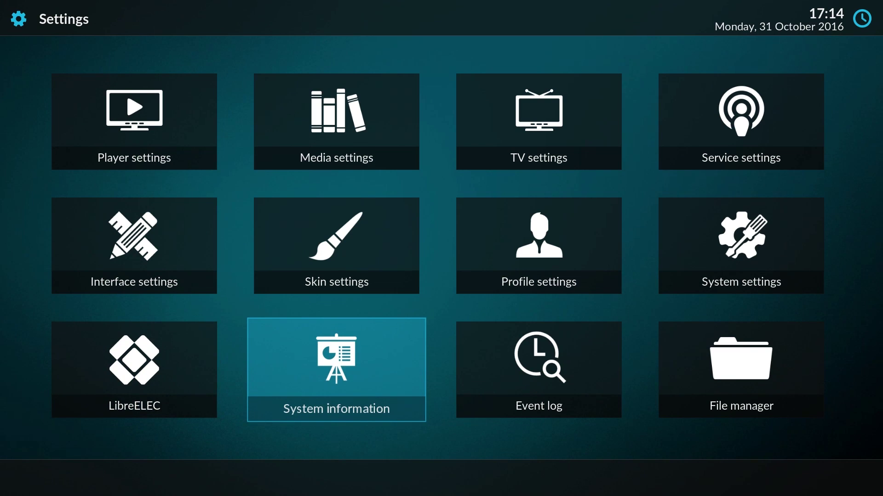
key(Escape)
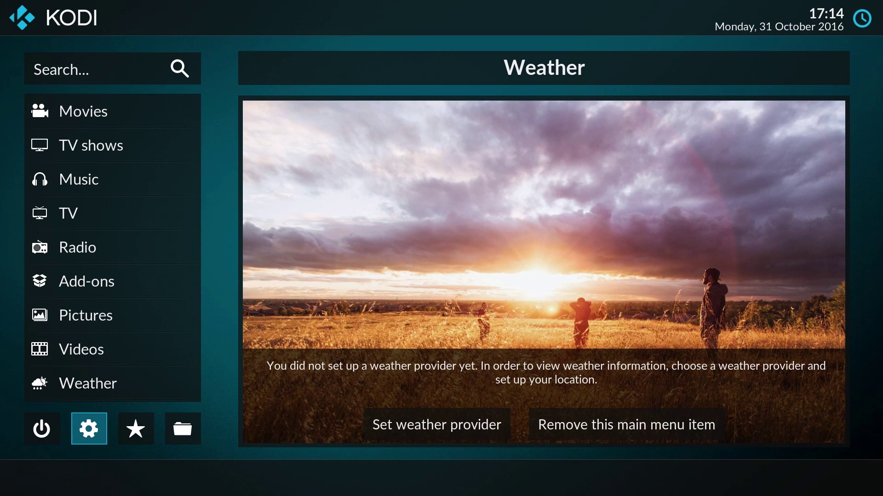
Step: Open the files section for Movies from the home screen
key(Left)
key(Up)
key(Up)
key(Up)
key(Up)
key(Up)
key(Up)
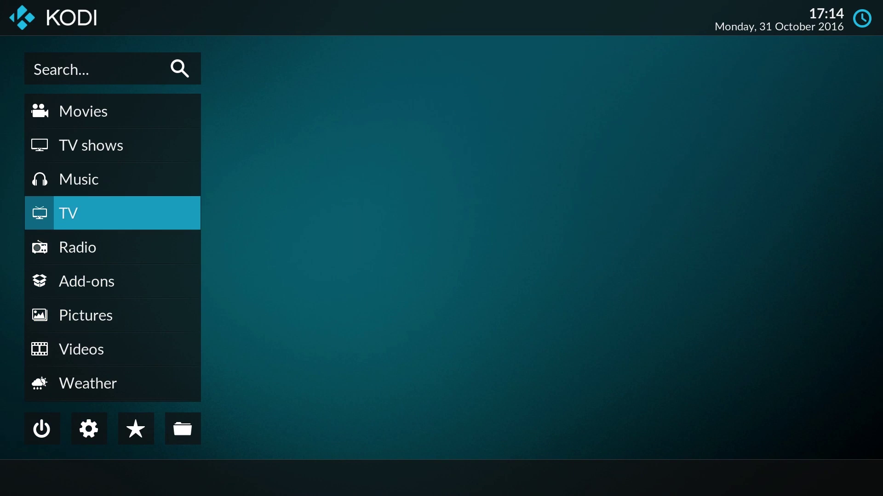
key(Up)
key(Up)
key(Up)
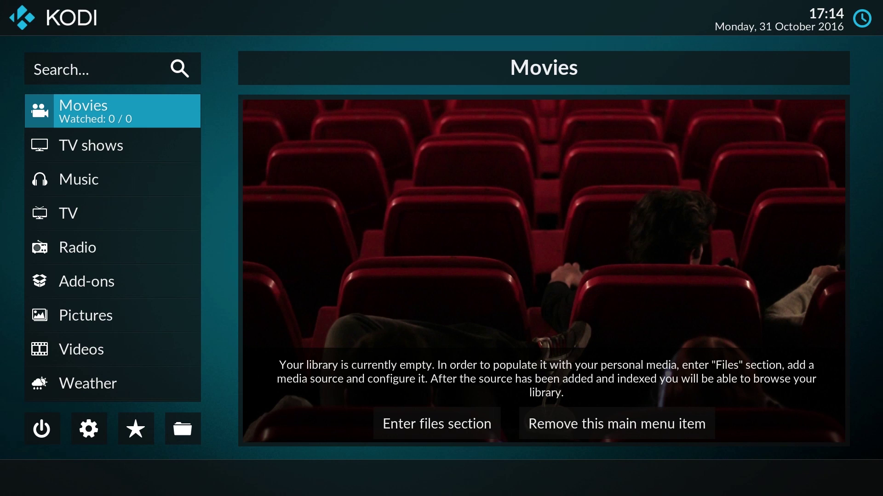
key(Return)
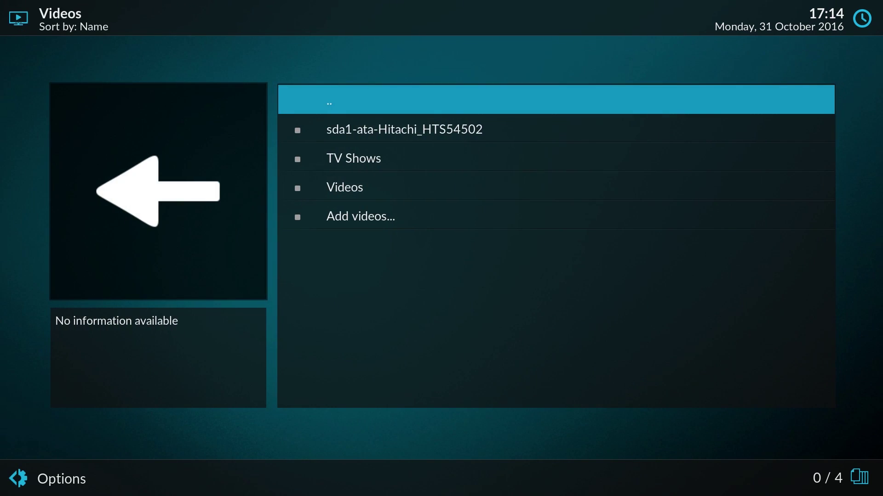
Step: Start adding a new video source from the Videos source list
key(Down)
key(Down)
key(Down)
key(Down)
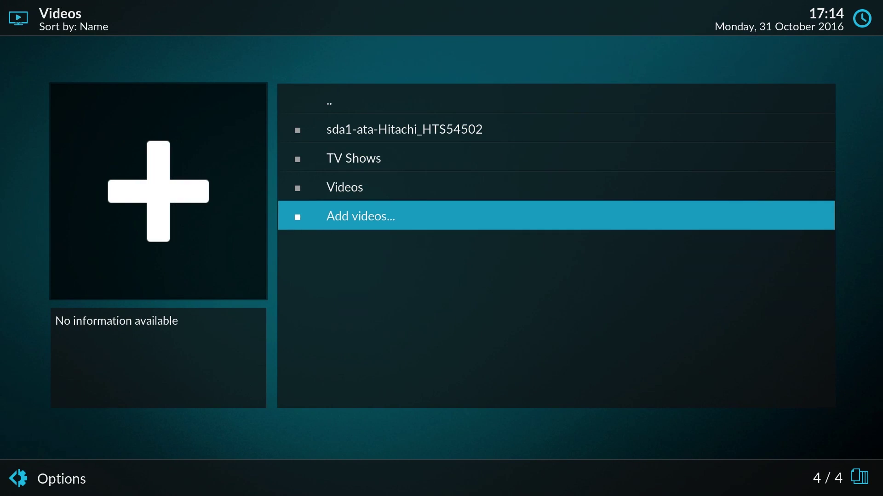
key(Return)
key(Right)
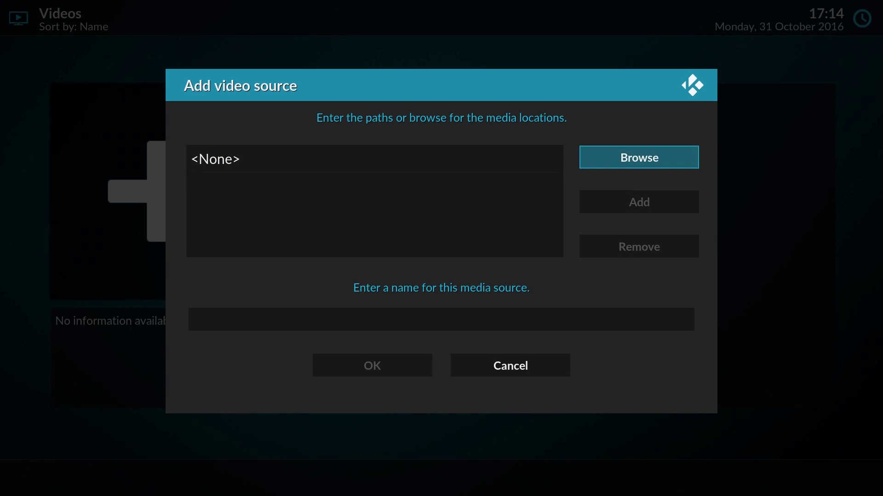
Step: Browse for the source location and open the media folder of the root filesystem
key(Return)
key(Down)
key(Down)
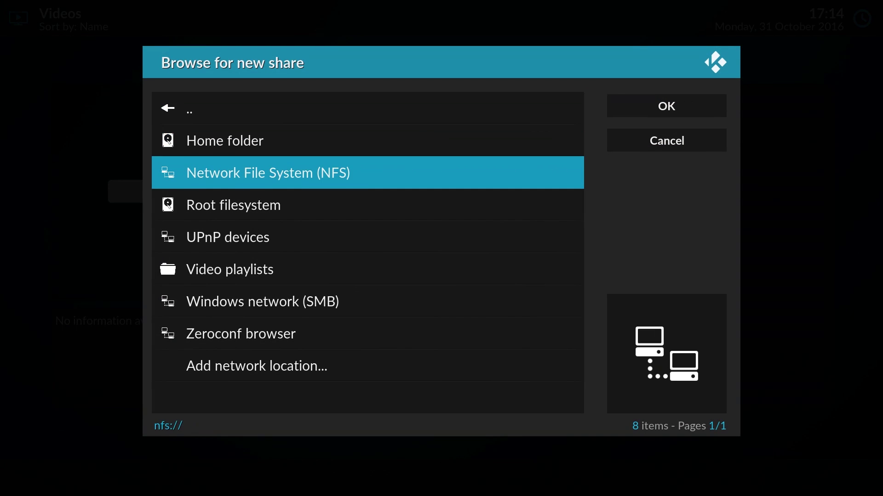
key(Down)
key(Return)
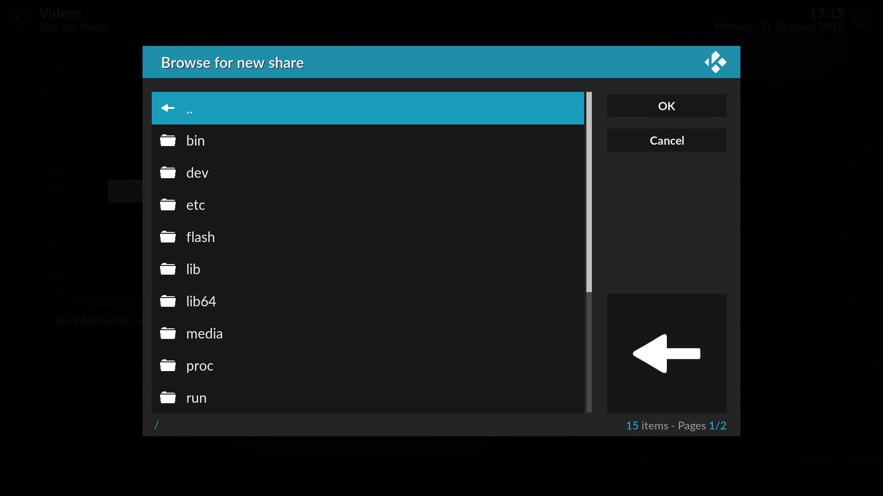
key(Up)
key(Up)
key(Up)
key(Up)
key(Up)
key(Up)
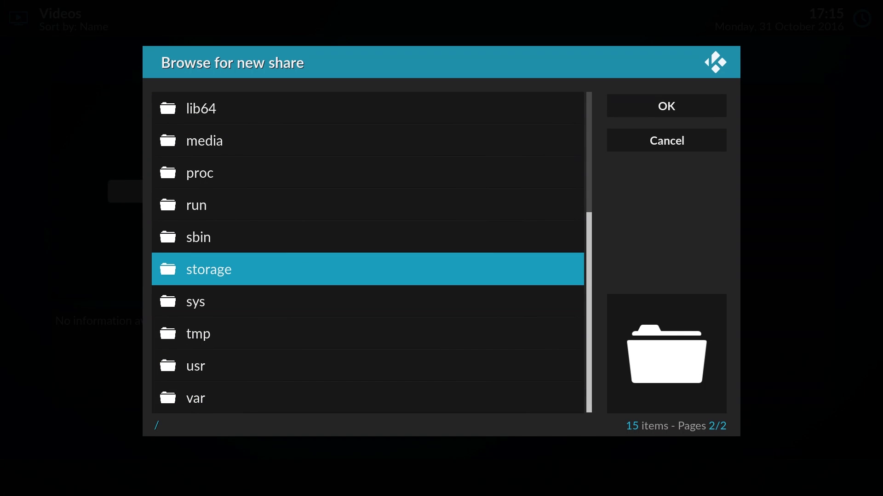
key(Up)
key(Up)
key(Up)
key(Return)
Step: Choose the movies folder on sda1-ata-Hitachi_HTS54502 as the path of the video source
key(Down)
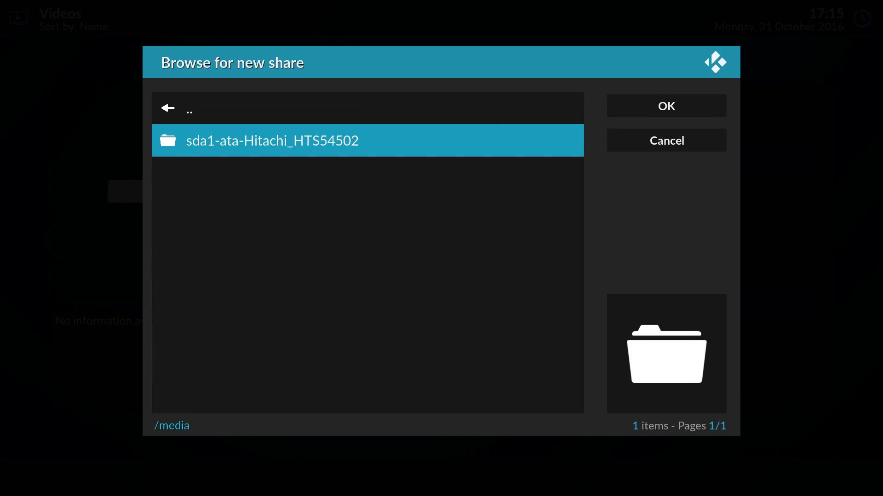
key(Return)
key(Down)
key(Return)
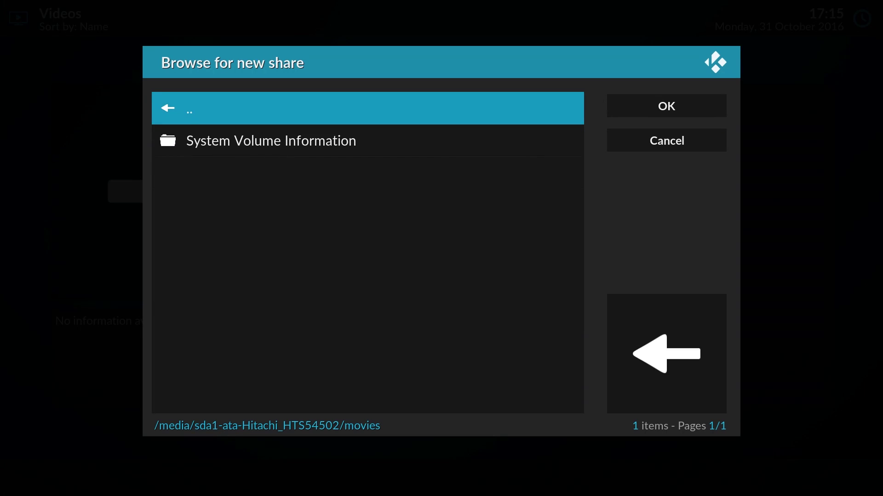
key(Right)
key(Return)
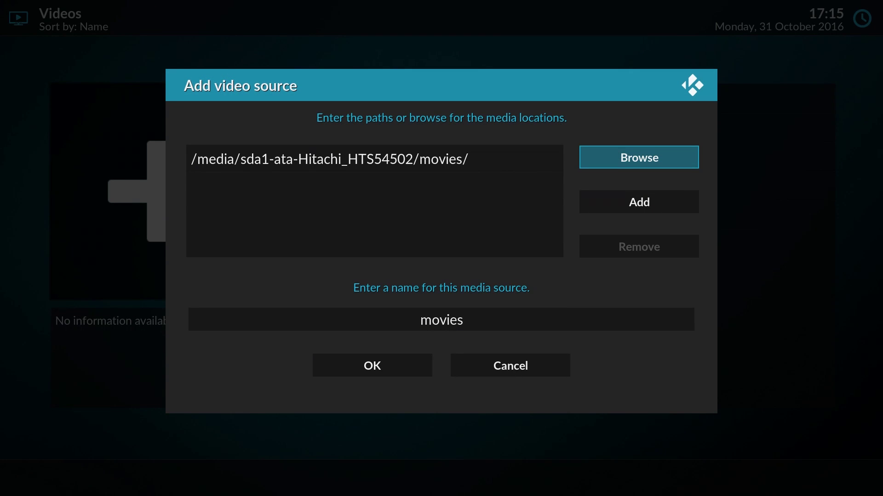
Step: Capitalize the media source name to Movies and confirm the new video source
key(Down)
key(Down)
key(Down)
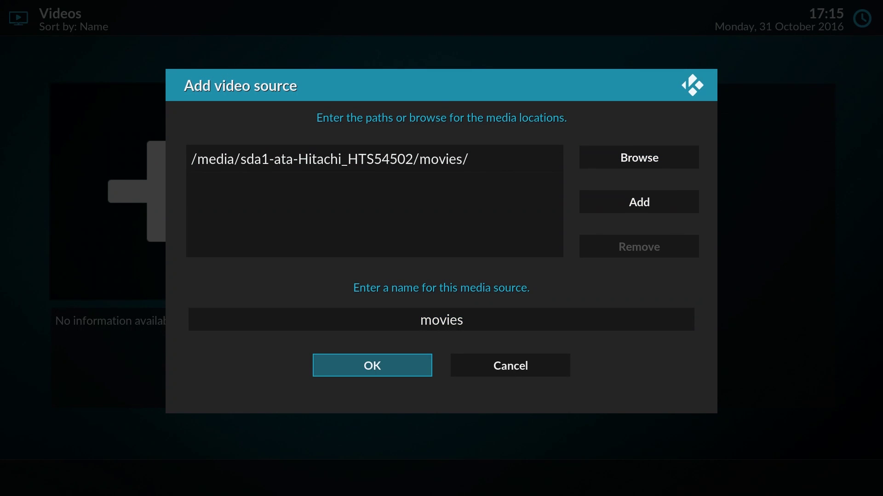
key(Up)
key(Left)
key(Left)
key(Left)
key(Left)
key(Left)
key(Left)
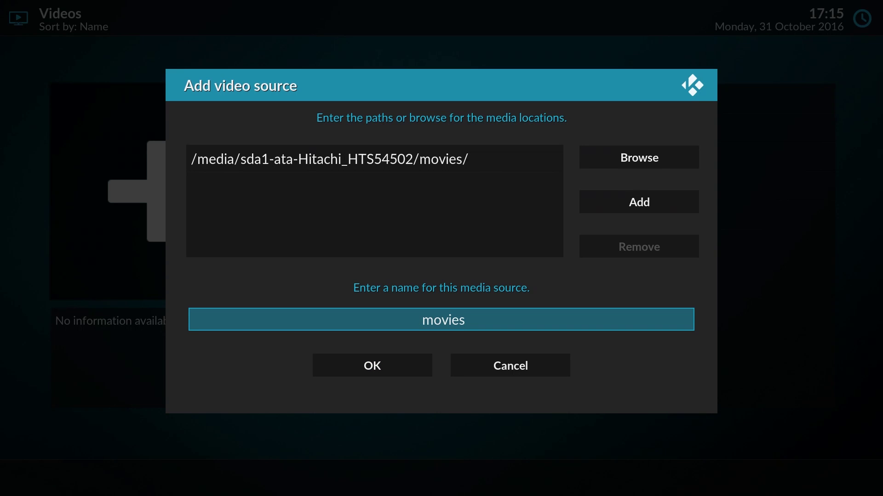
key(Delete)
text(M)
key(Down)
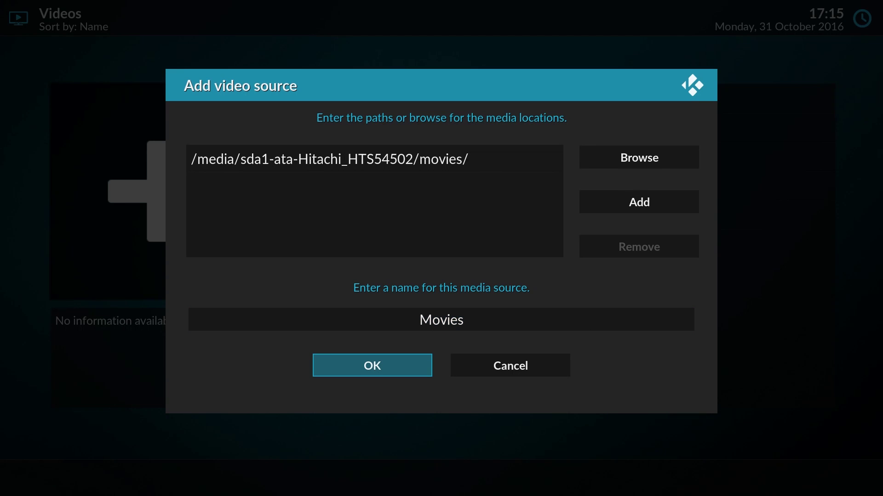
key(Return)
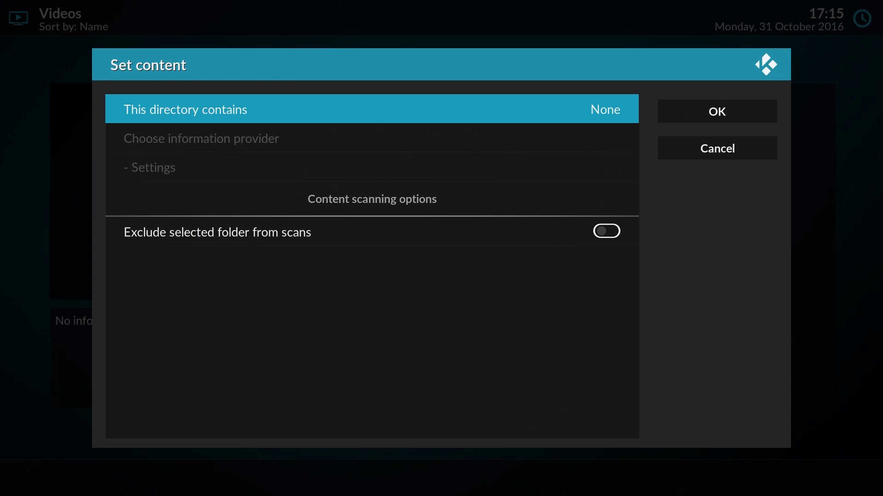
Step: Set the directory content to Movies with The Movie Database as provider, and refresh information for all items in the path
key(Return)
key(Up)
key(Up)
key(Return)
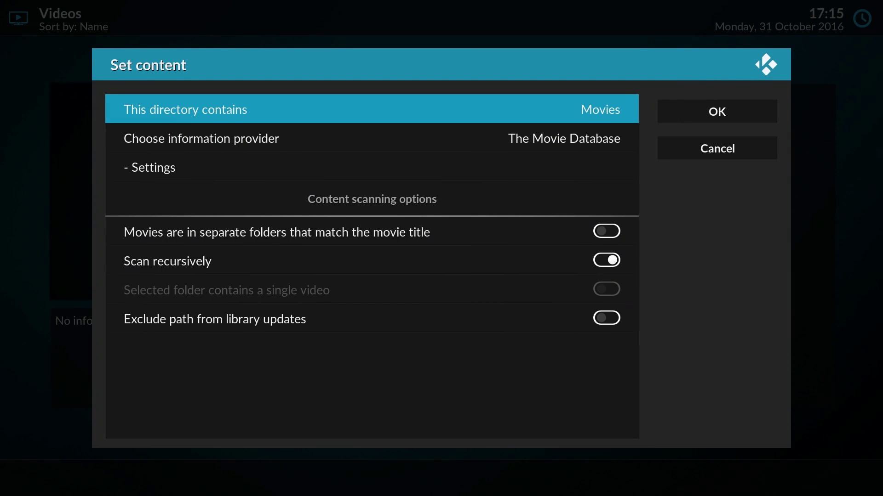
key(Right)
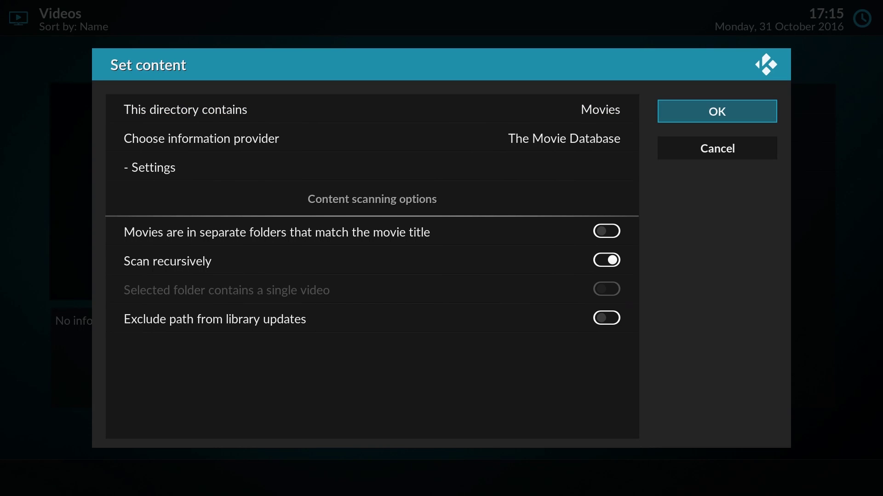
key(Return)
key(Left)
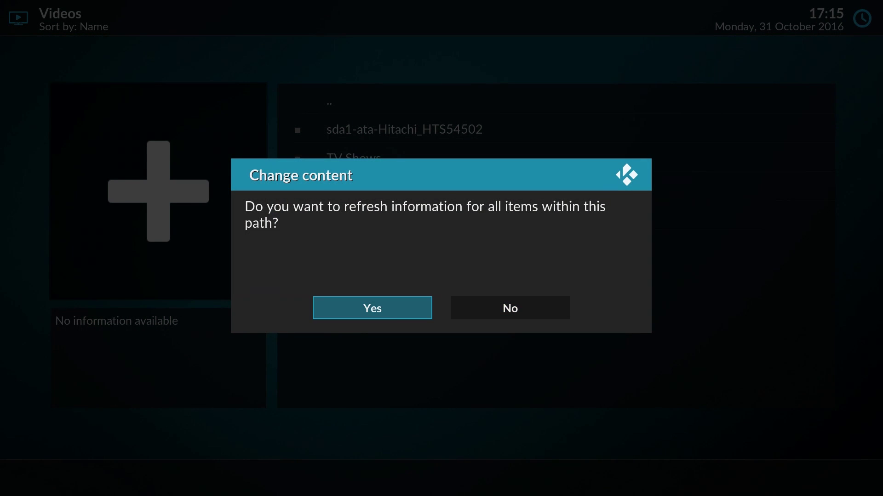
key(Return)
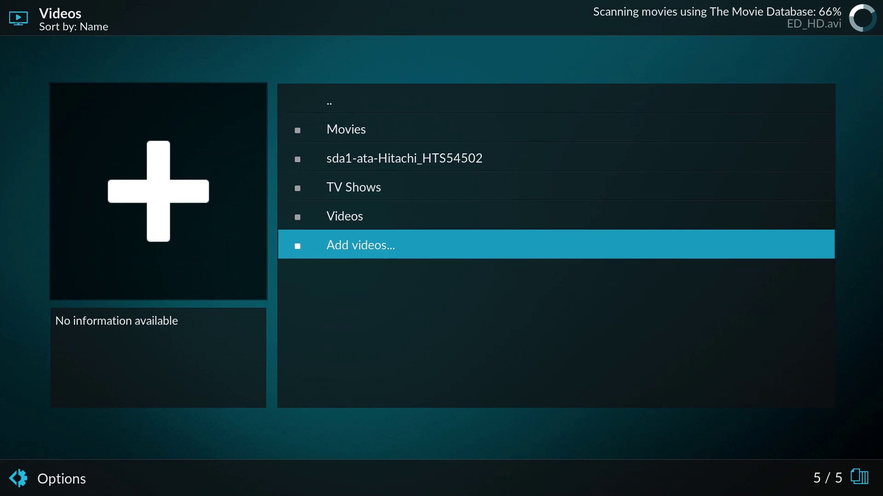
Step: Return from the movie views to the home screen and open the Add-ons section
key(Escape)
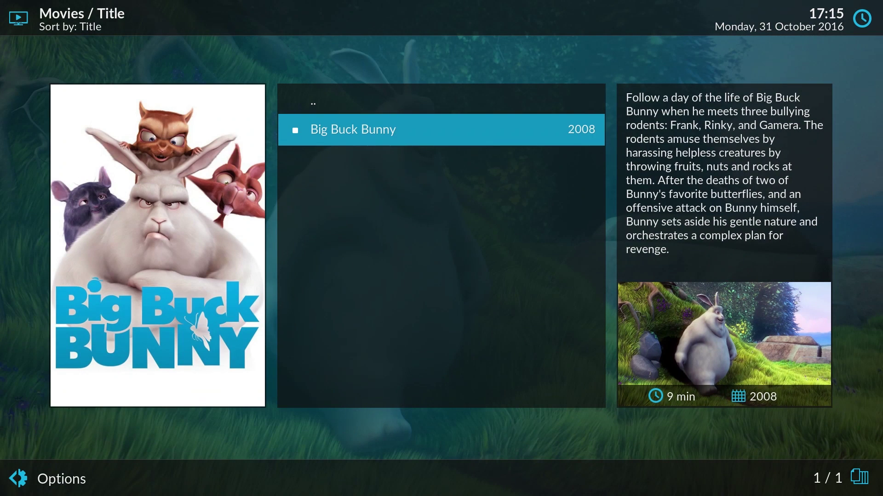
key(BackSpace)
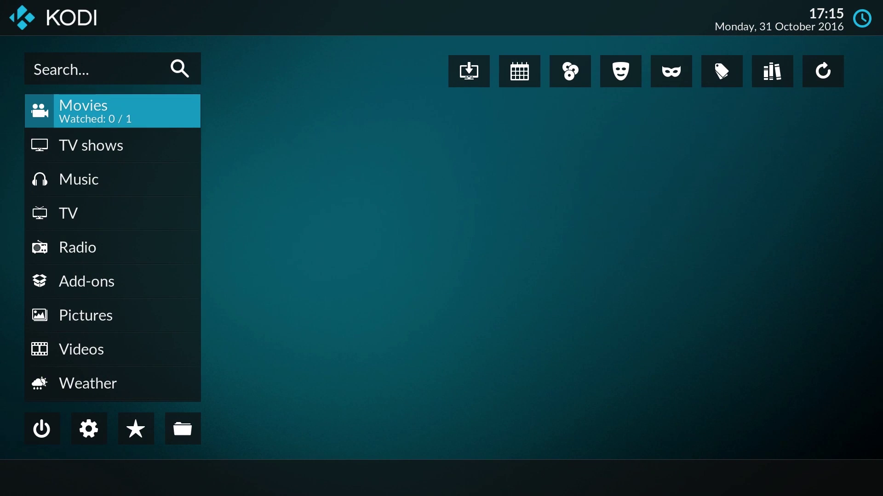
key(Up)
key(Up)
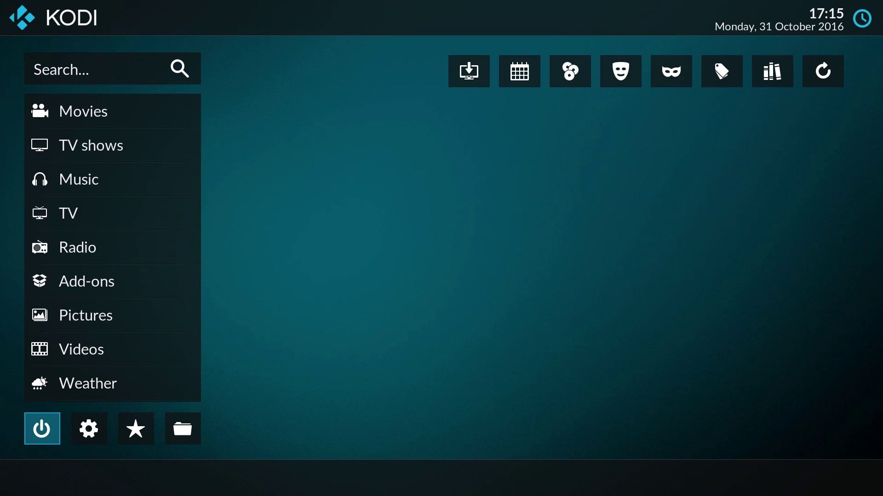
key(Up)
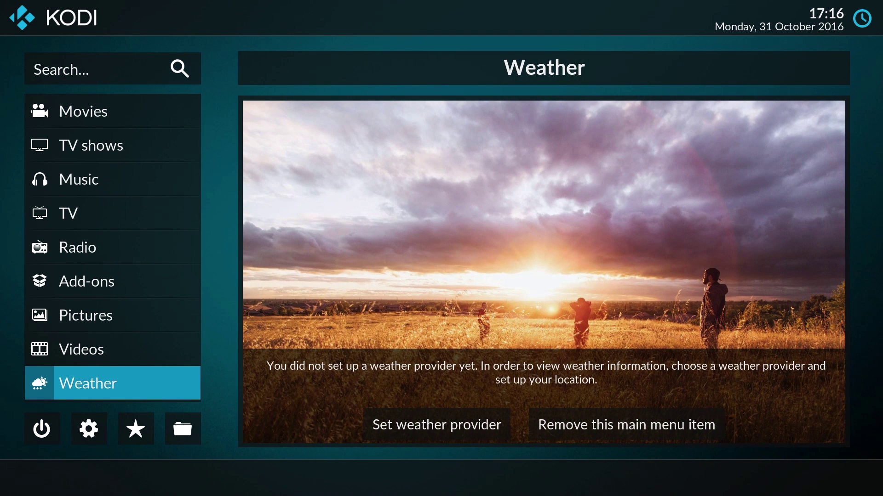
key(Up)
key(Up)
key(Up)
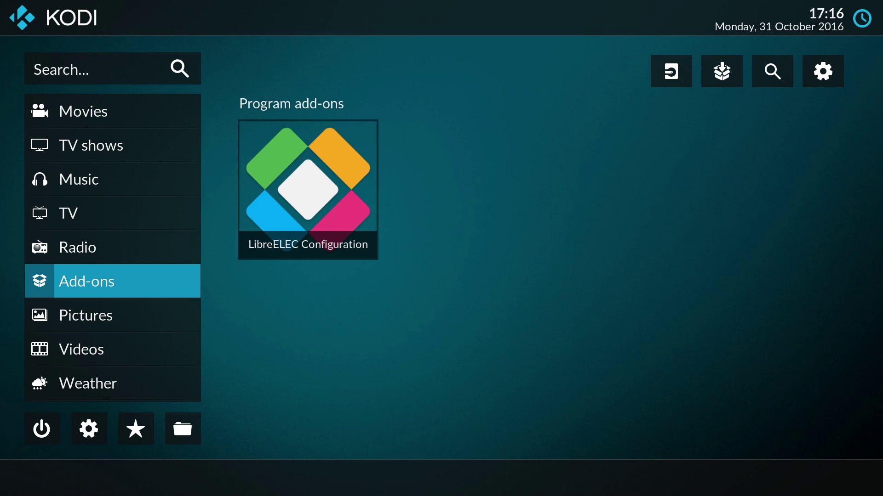
key(Return)
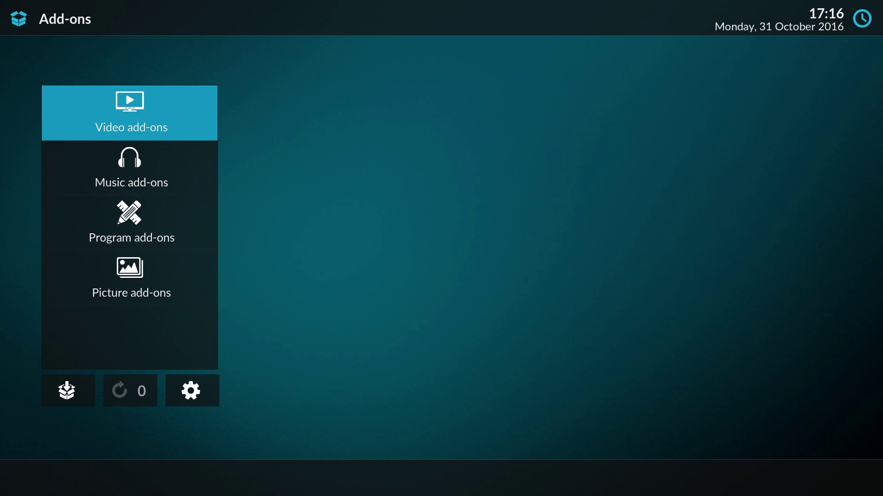
Step: Open the add-on browser from the Add-ons section
key(Down)
key(Down)
key(Down)
key(Down)
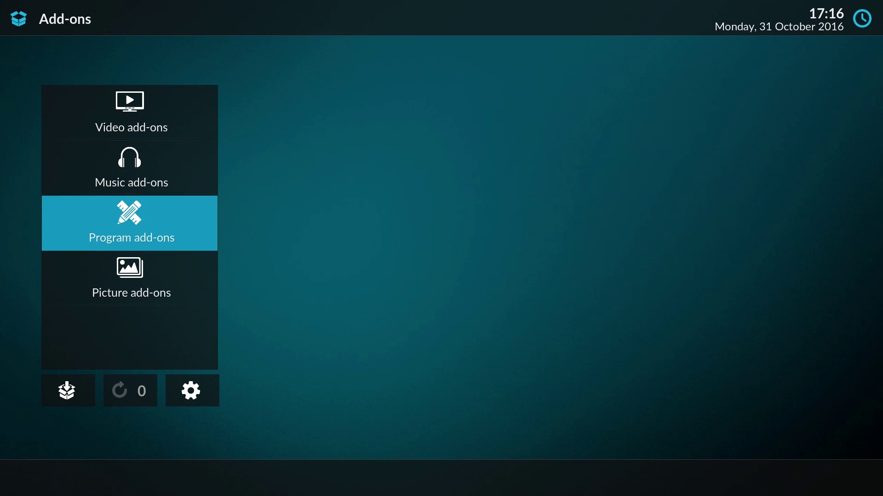
key(Return)
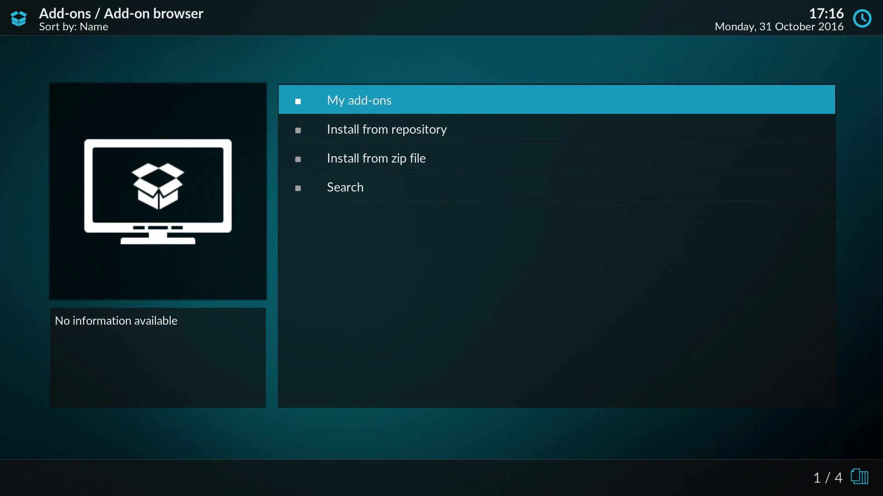
Step: Choose Install from repository and open the Kodi Add-on repository
key(Down)
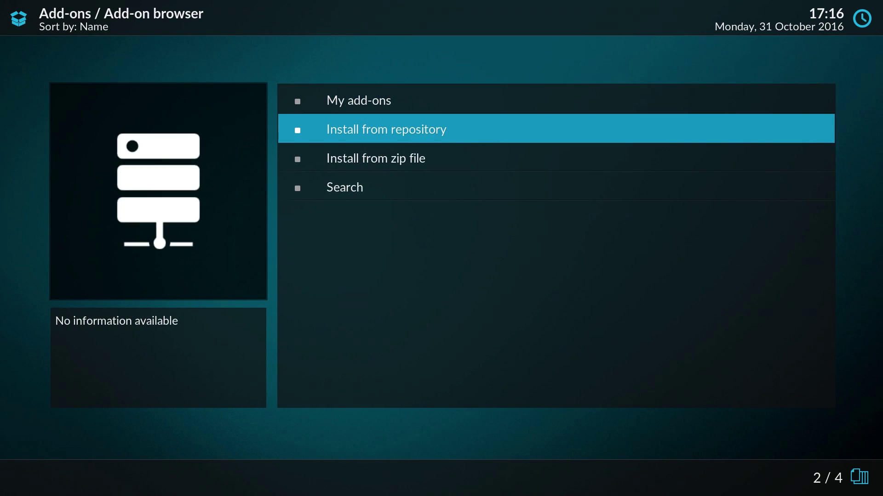
key(Return)
key(Down)
key(Down)
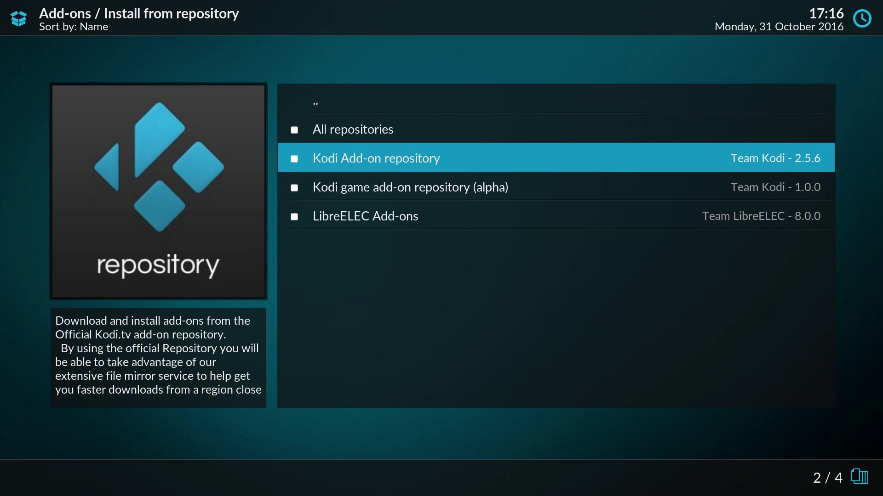
key(Return)
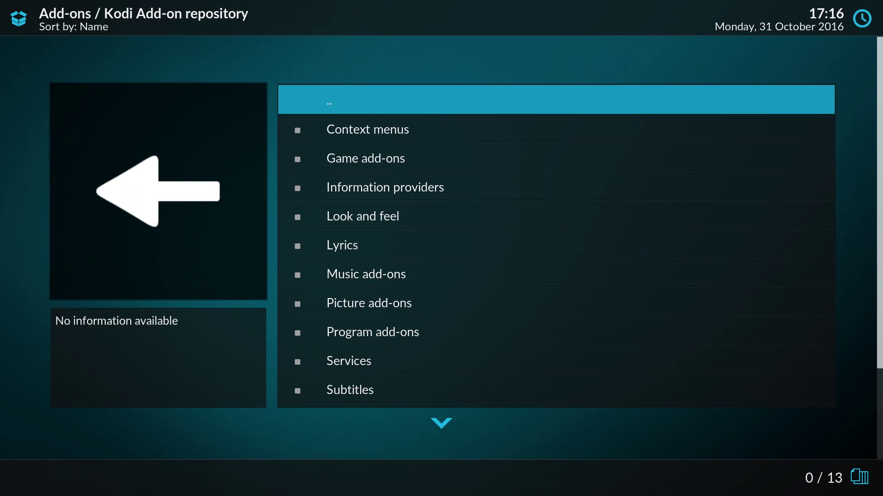
Step: Open the Weather category in the Kodi Add-on repository
key(Down)
key(Down)
key(Down)
key(Down)
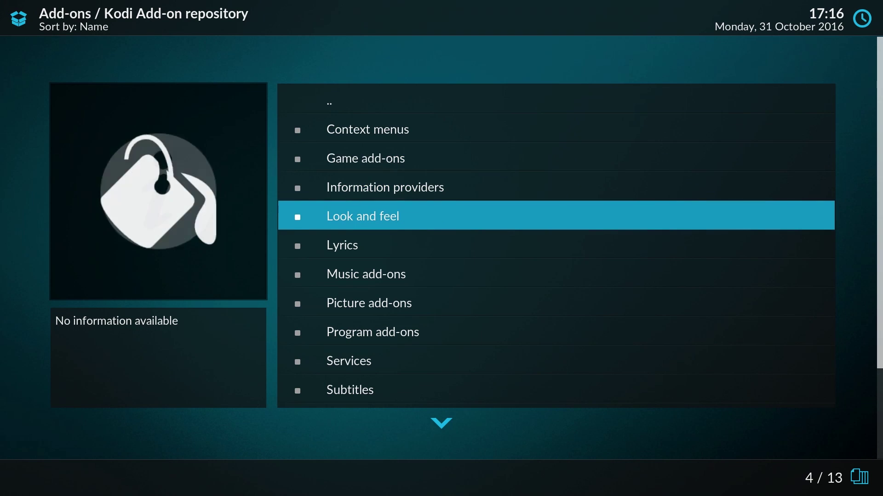
key(Down)
key(Down)
key(Down)
key(Down)
key(Down)
key(Down)
key(Down)
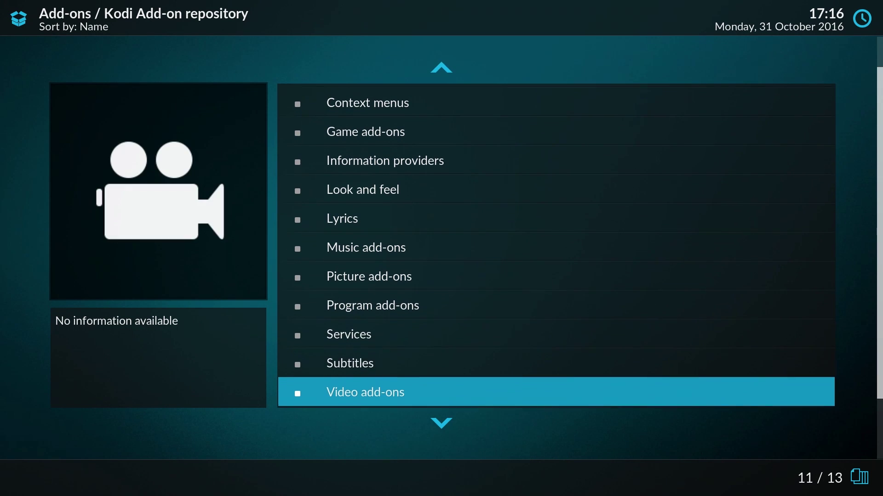
key(Down)
key(Down)
key(Up)
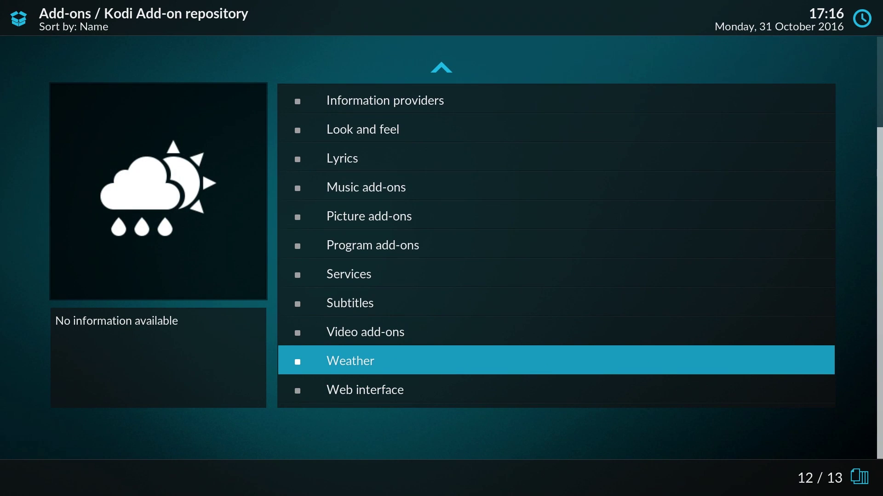
key(Return)
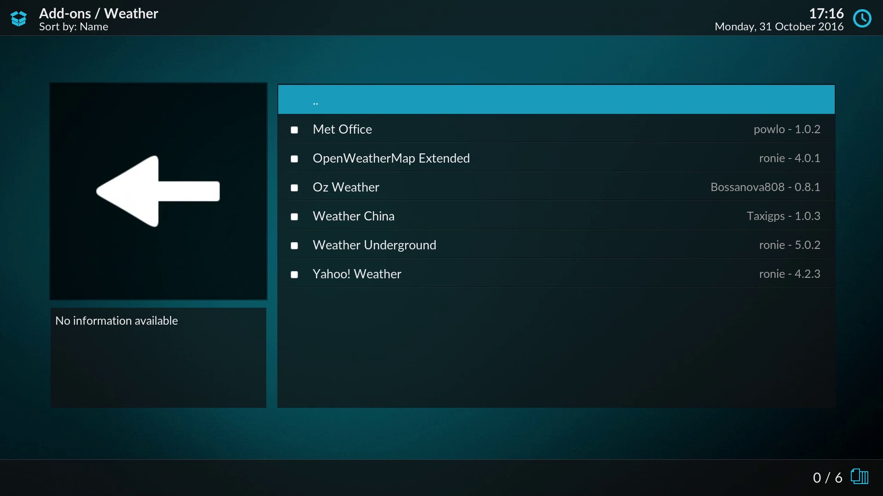
Step: Install the Yahoo! Weather add-on from the Weather category
key(Down)
key(Down)
key(Down)
key(Down)
key(Down)
key(Down)
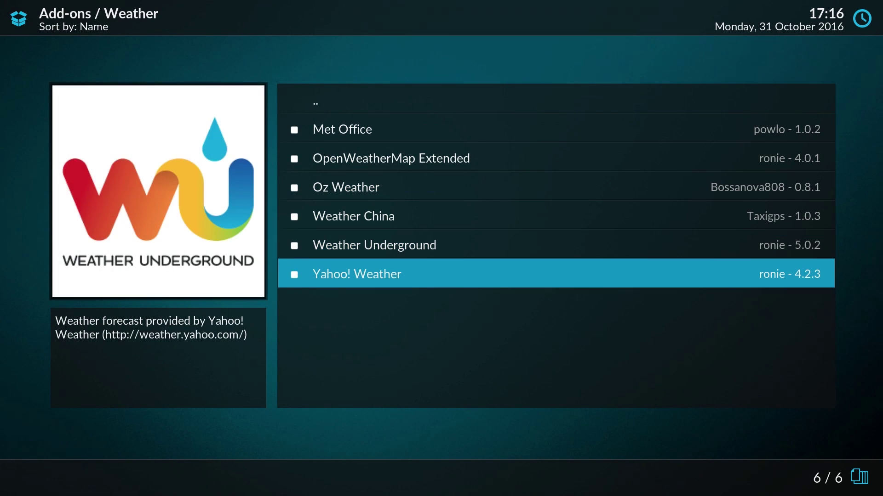
key(Return)
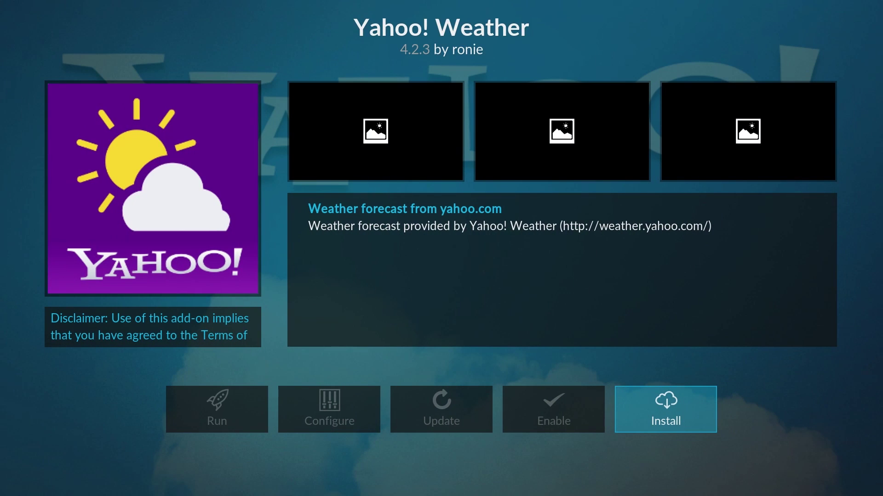
key(Return)
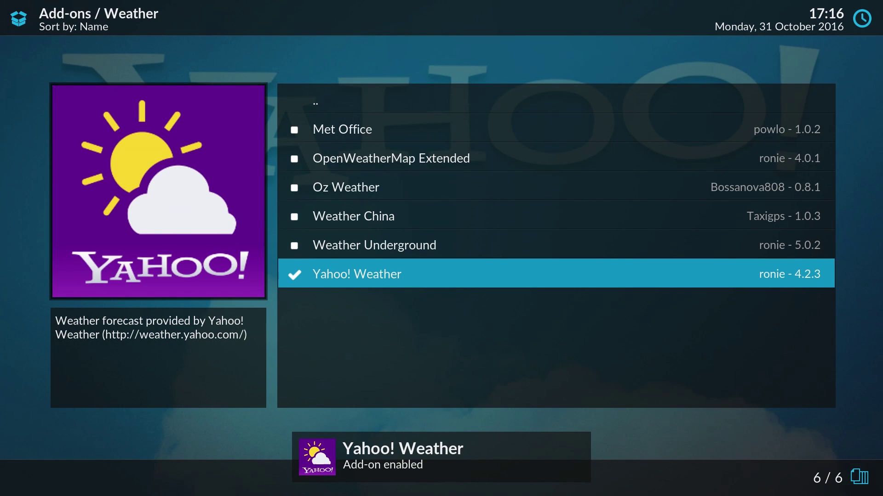
Step: Leave the weather add-on list and return to the home screen
key(Up)
key(Up)
key(Up)
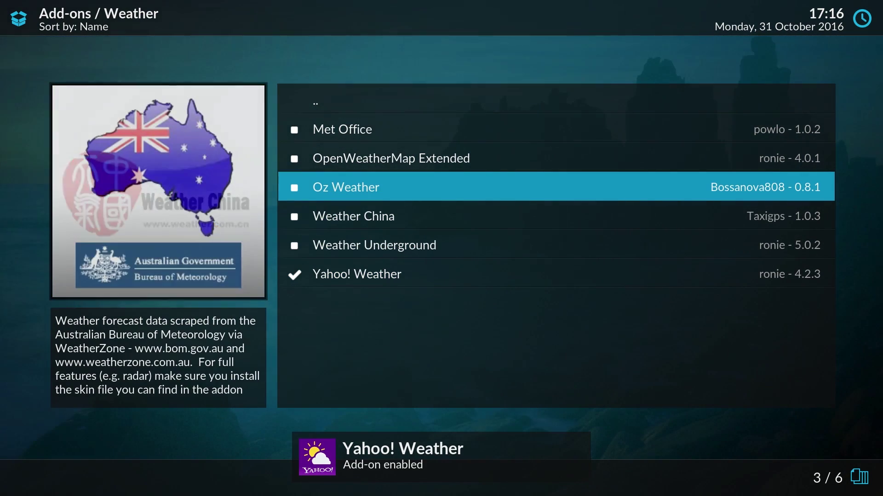
key(BackSpace)
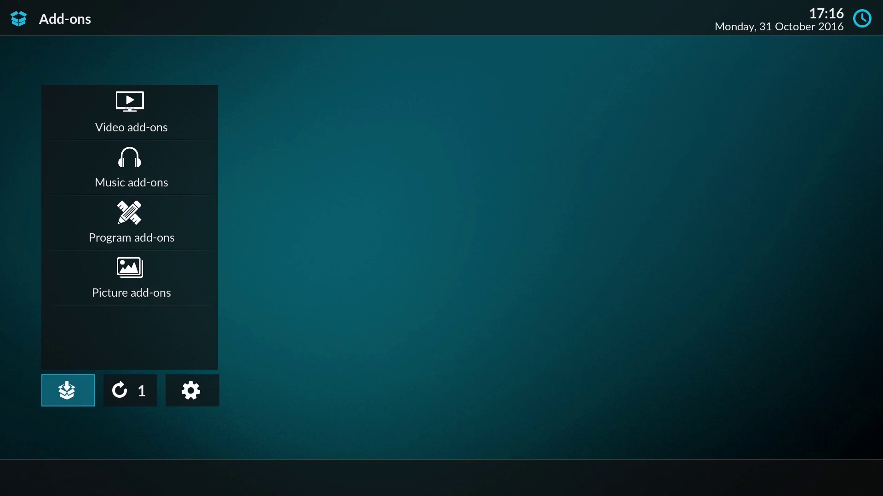
key(BackSpace)
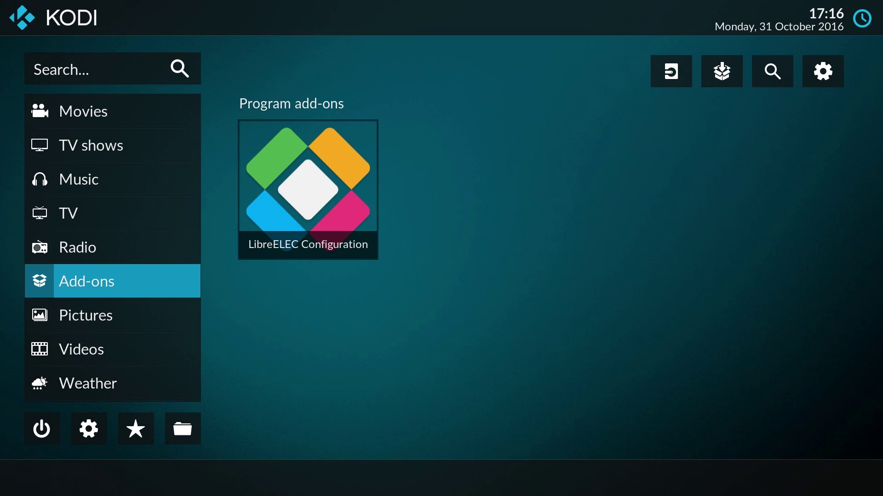
Step: Open the weather provider setup from the Weather section of the home screen
key(Down)
key(Down)
key(Down)
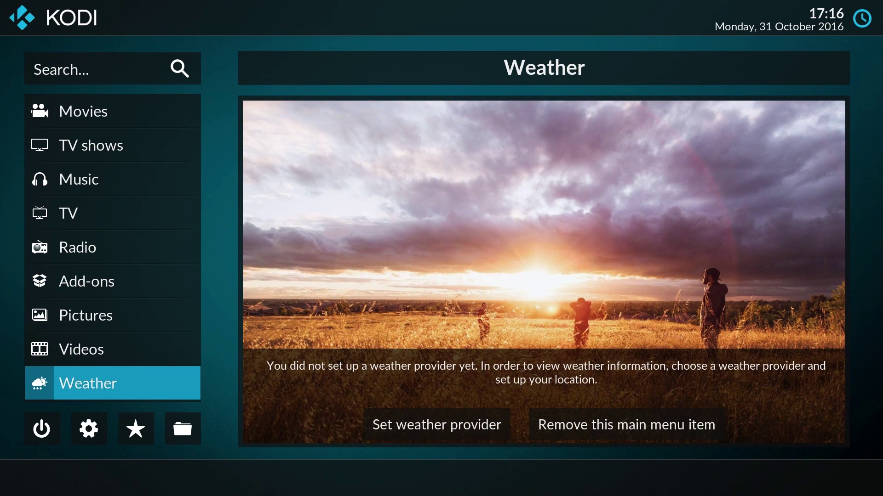
key(Right)
key(Return)
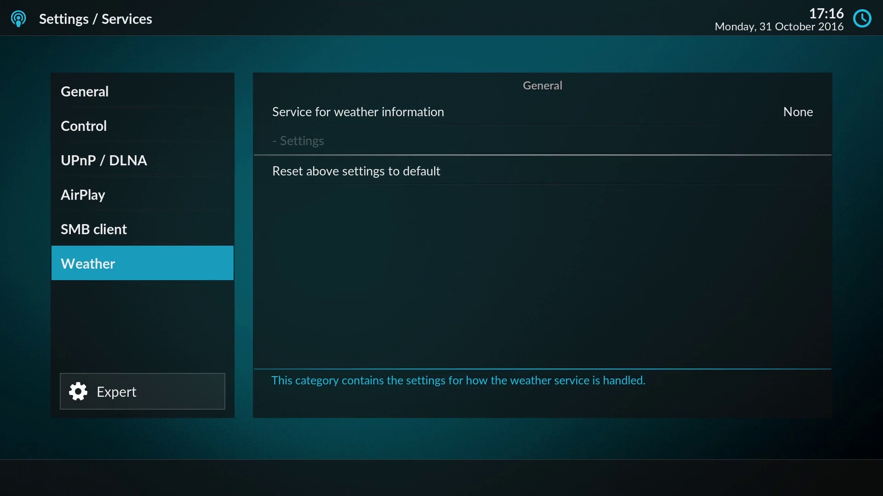
Step: Set the service for weather information to Yahoo! Weather
key(Right)
key(Return)
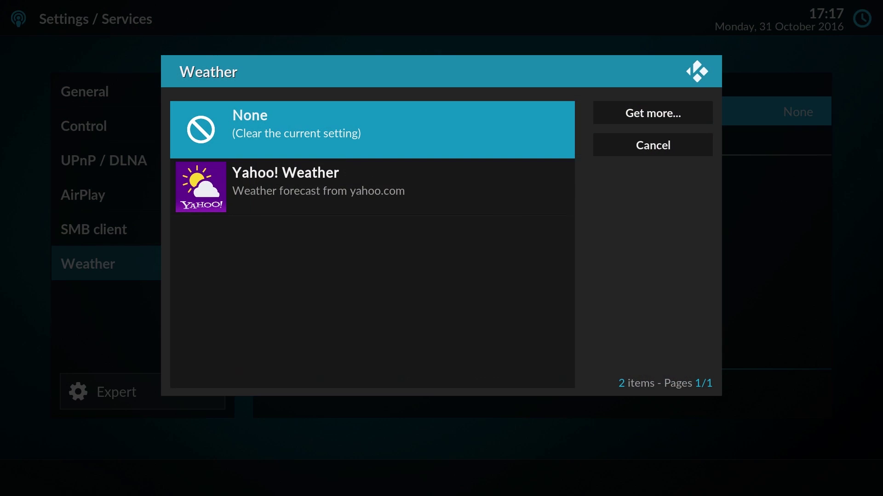
key(Down)
key(Return)
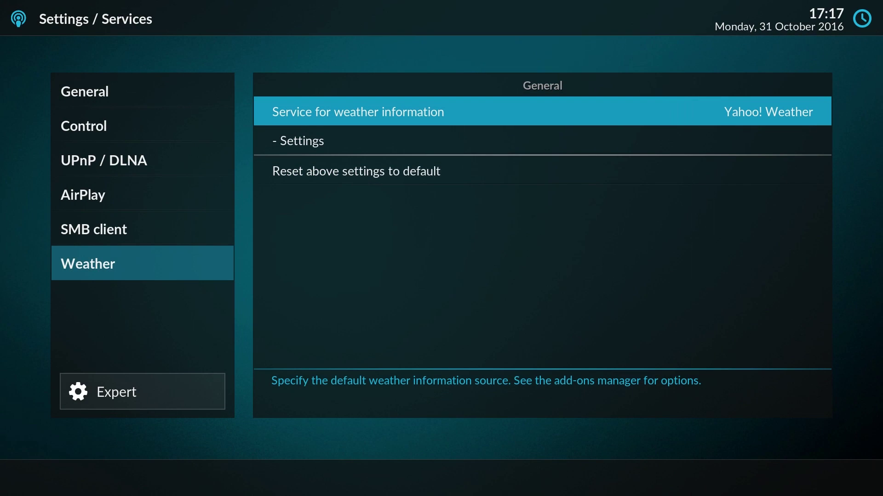
Step: Set Location 1 in the Yahoo! Weather settings to Stockholm (Stockholm - SE), save, and return to the home screen
key(Down)
key(Return)
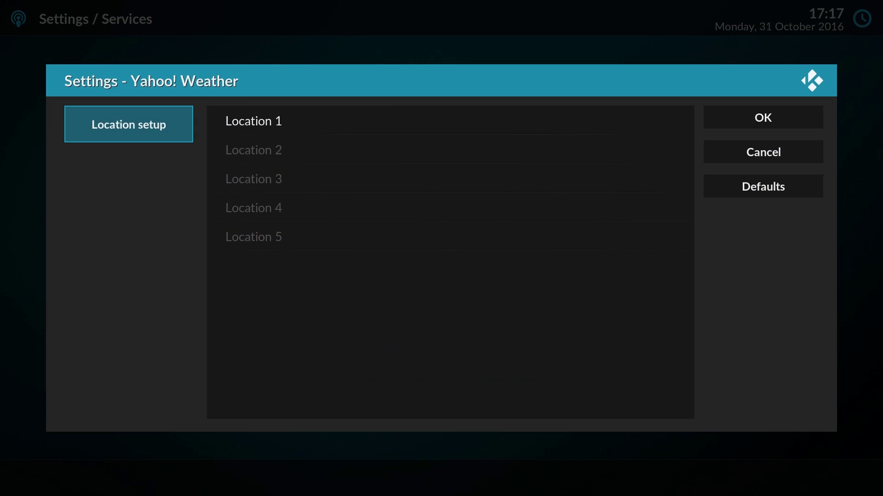
key(Right)
key(Return)
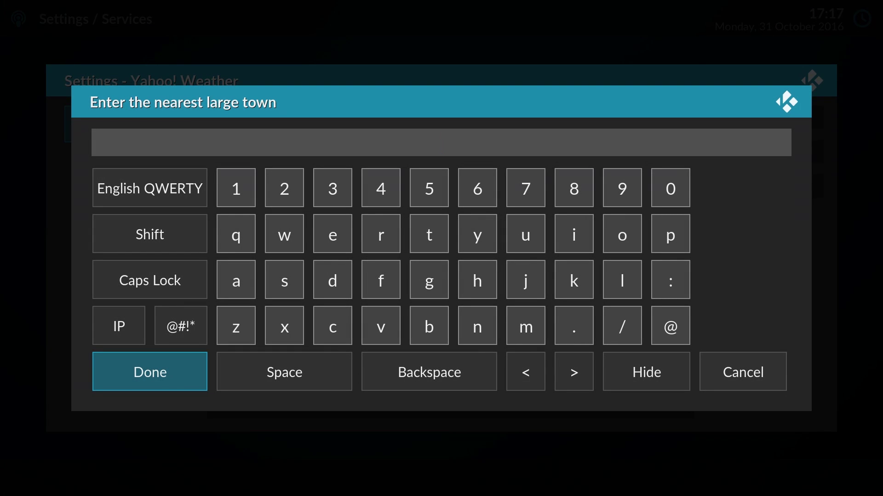
text(Stockholm)
key(Return)
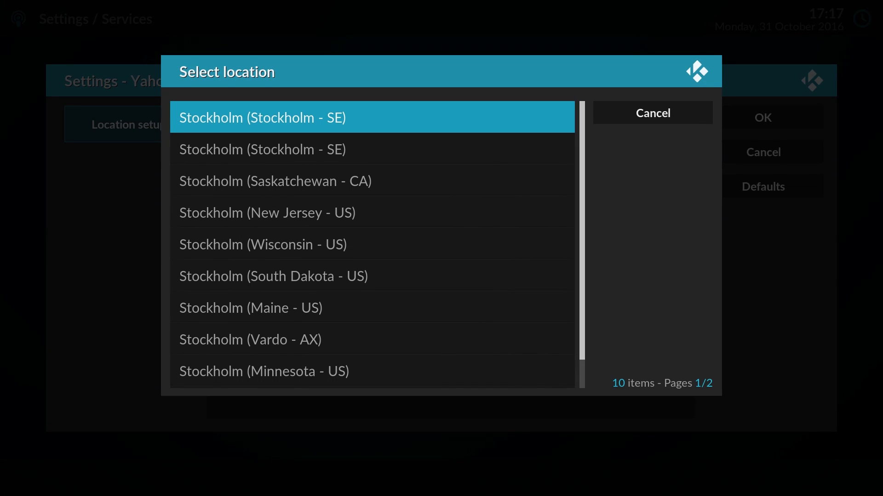
key(Return)
key(Right)
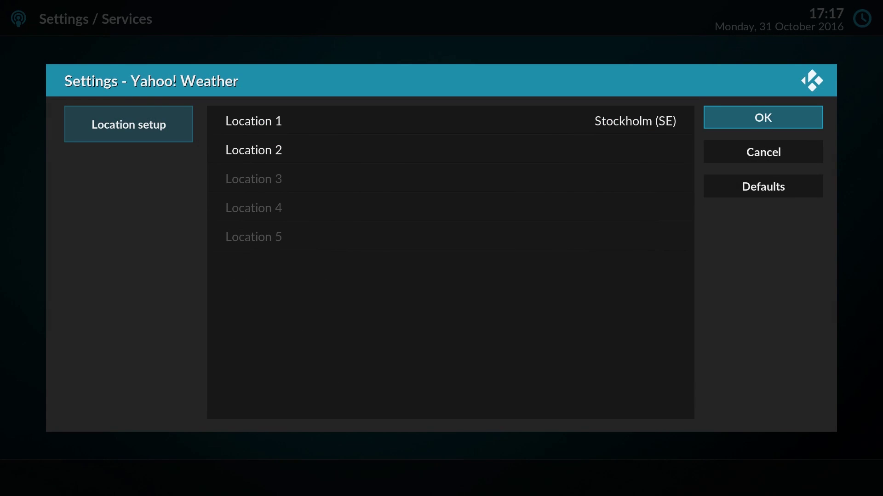
key(Return)
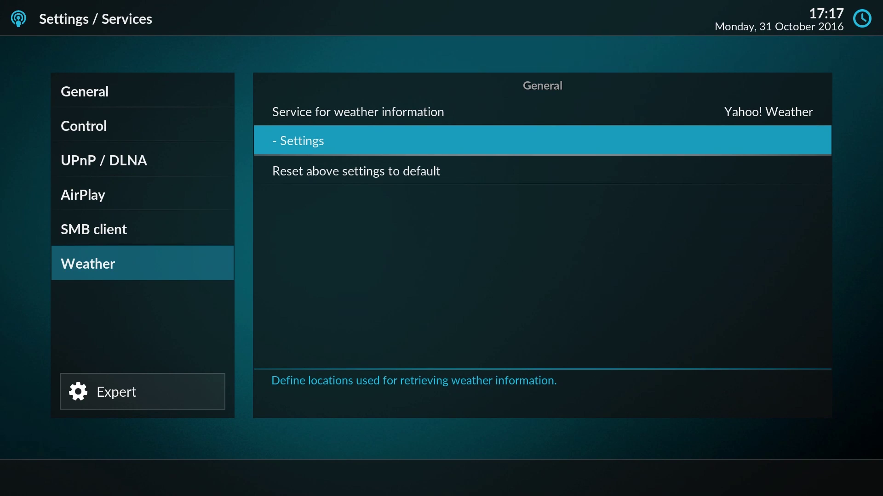
key(Down)
key(Escape)
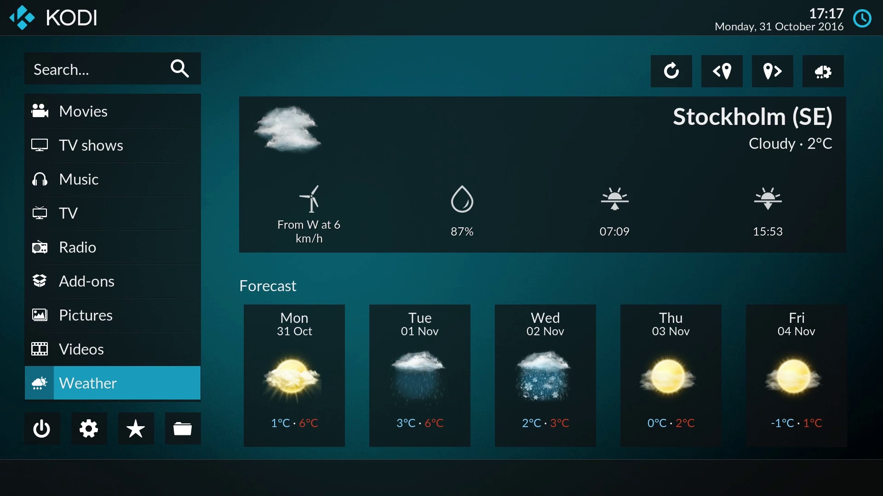
Step: Open the Movies library and show the information page for Big Buck Bunny
key(Up)
key(Up)
key(Up)
key(Up)
key(Up)
key(Up)
key(Up)
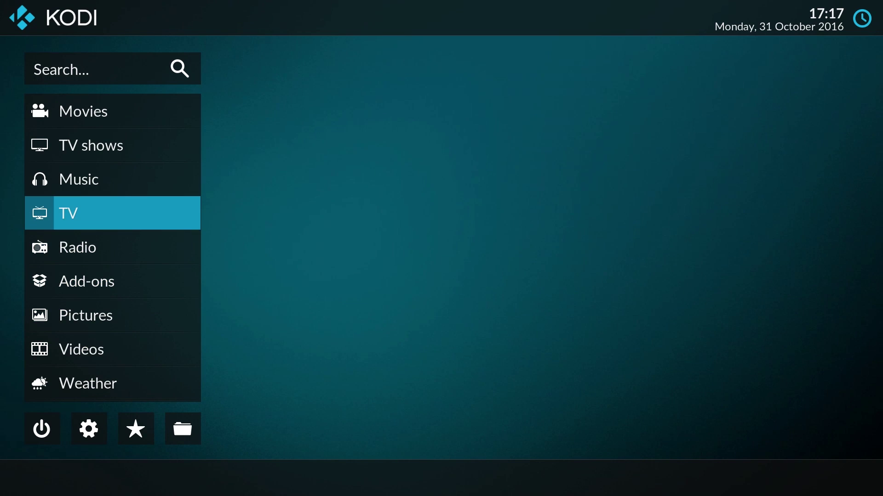
key(Up)
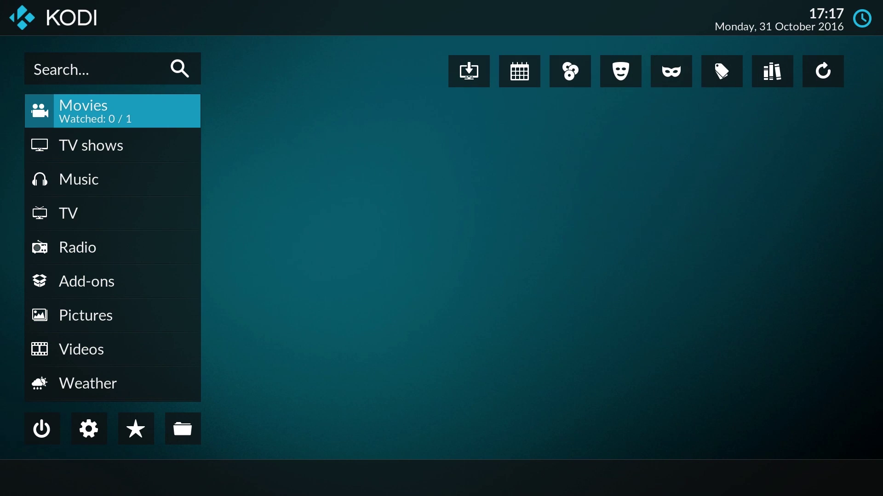
key(Return)
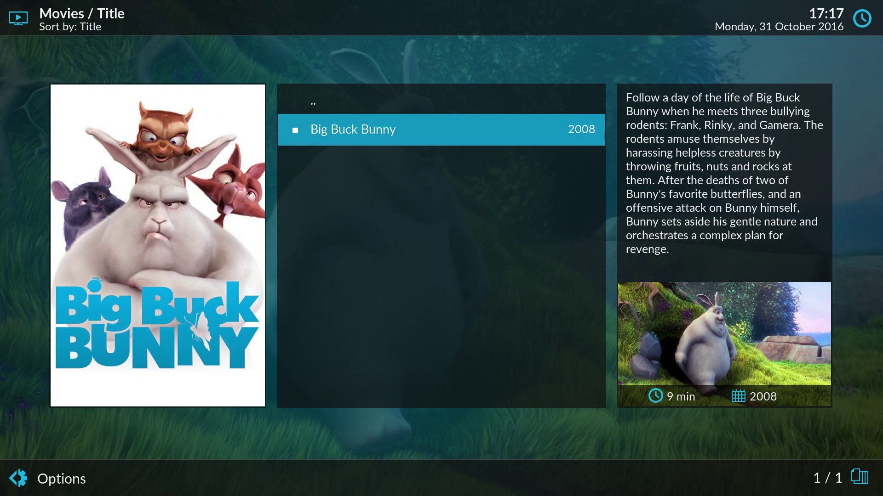
key(i)
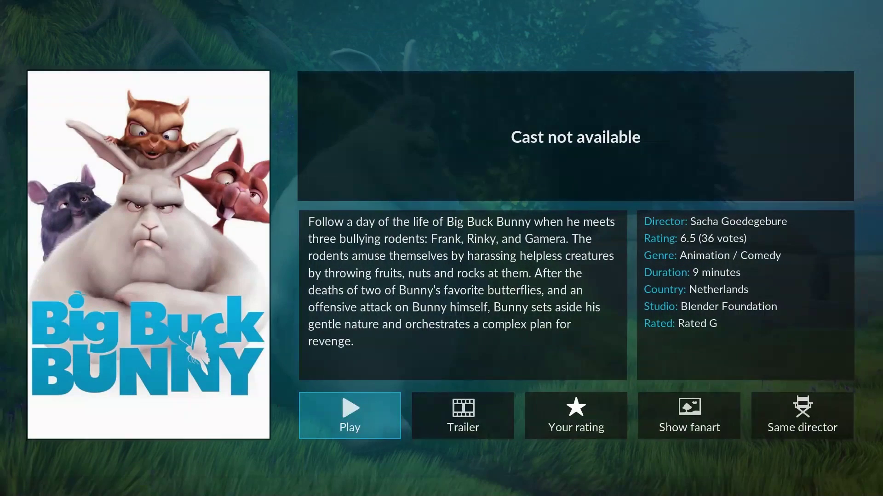